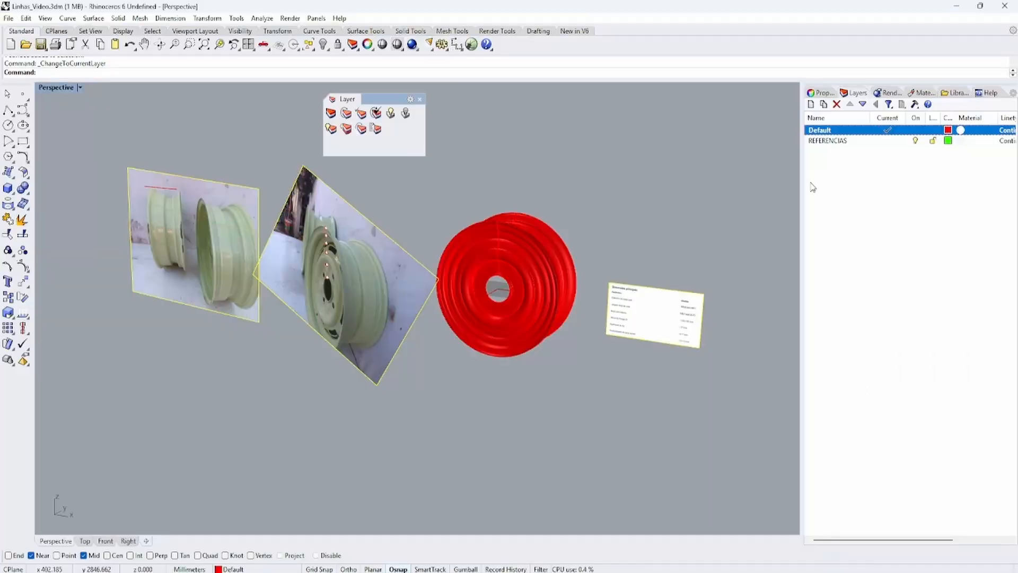
# Hide the REFERENCIAS layer and select the leftover points and line beside the wheel.
pyautogui.click(916, 140)
pyautogui.moveTo(408, 380); pyautogui.dragTo(161, 226)
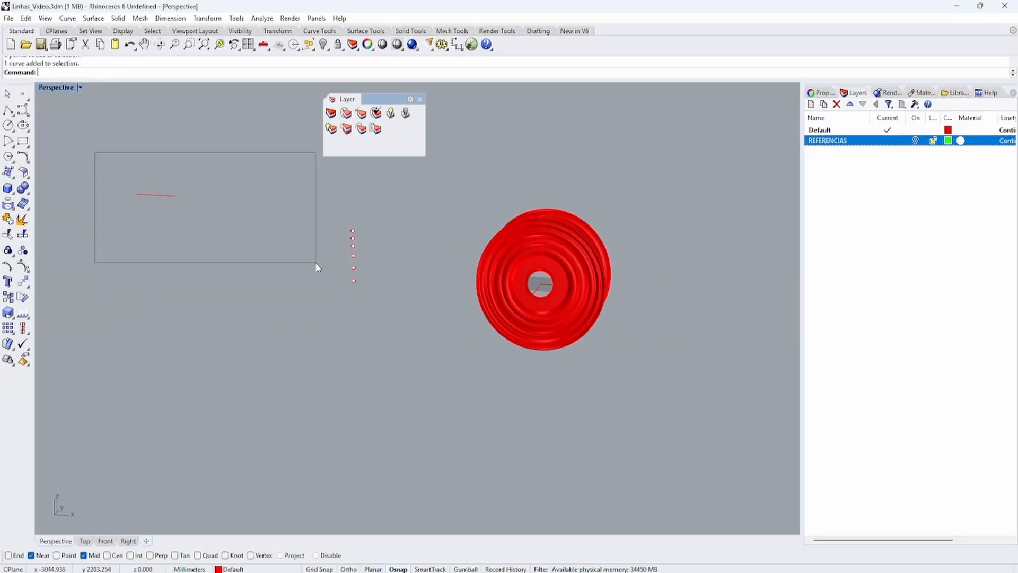
# Create a blue layer named LINHAS and move the wheel's curves onto it.
pyautogui.moveTo(667, 188); pyautogui.dragTo(304, 468)
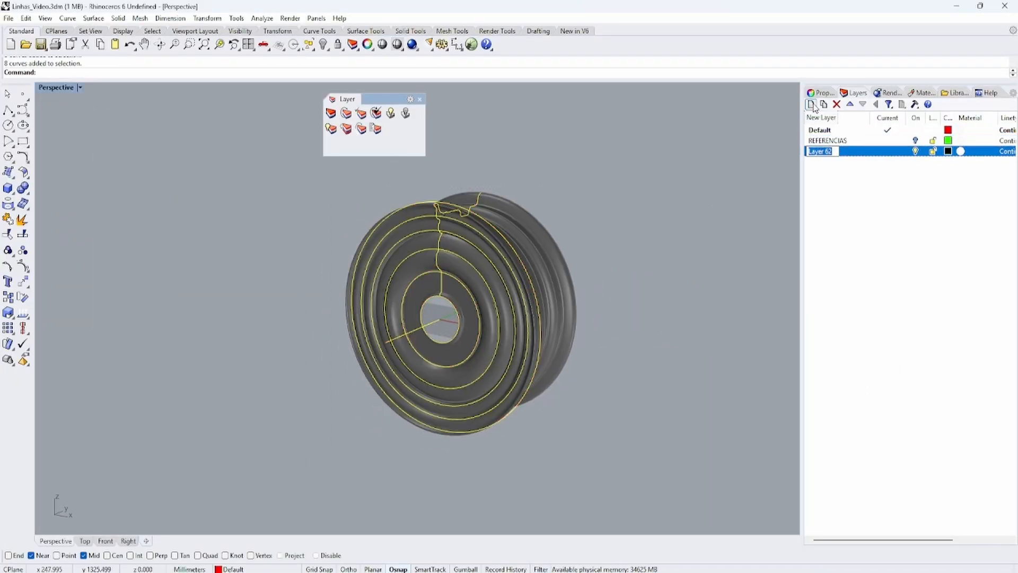
pyautogui.click(948, 151)
pyautogui.click(484, 400)
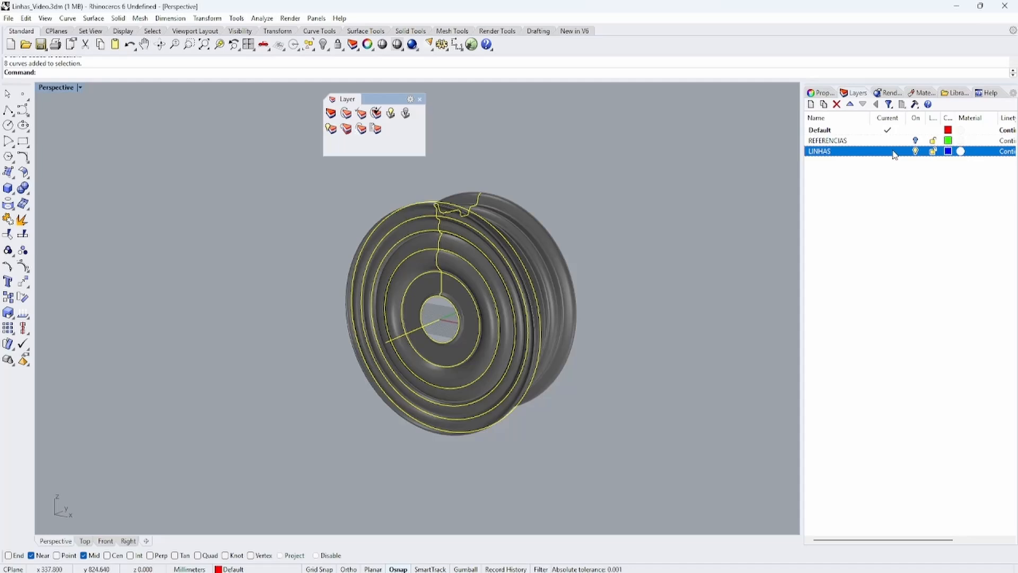
pyautogui.click(376, 113)
# Create a green layer named 3D and move the wheel's polysurfaces onto it.
pyautogui.click(536, 332)
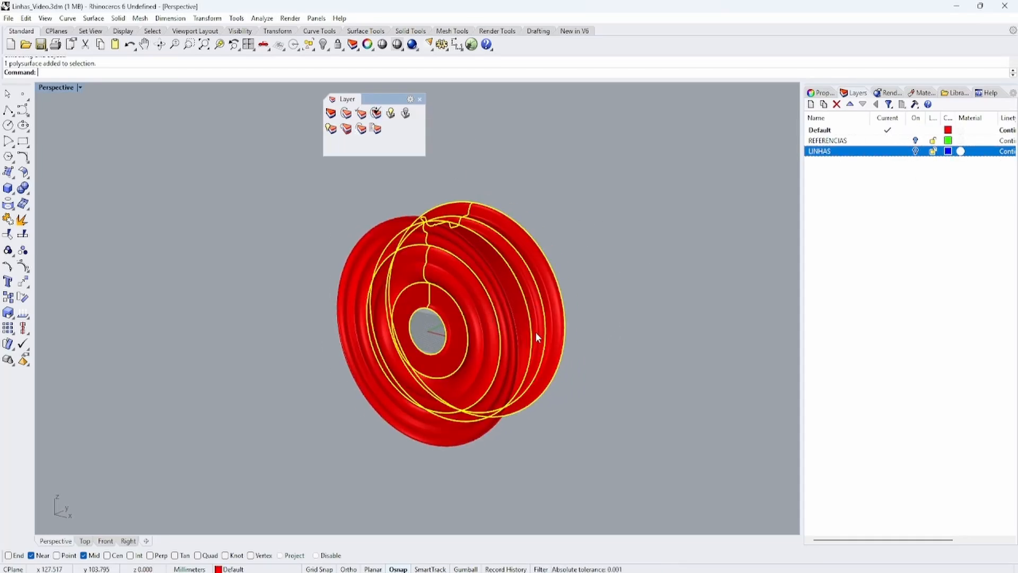
pyautogui.click(811, 104)
pyautogui.click(948, 162)
pyautogui.click(352, 270)
pyautogui.click(485, 398)
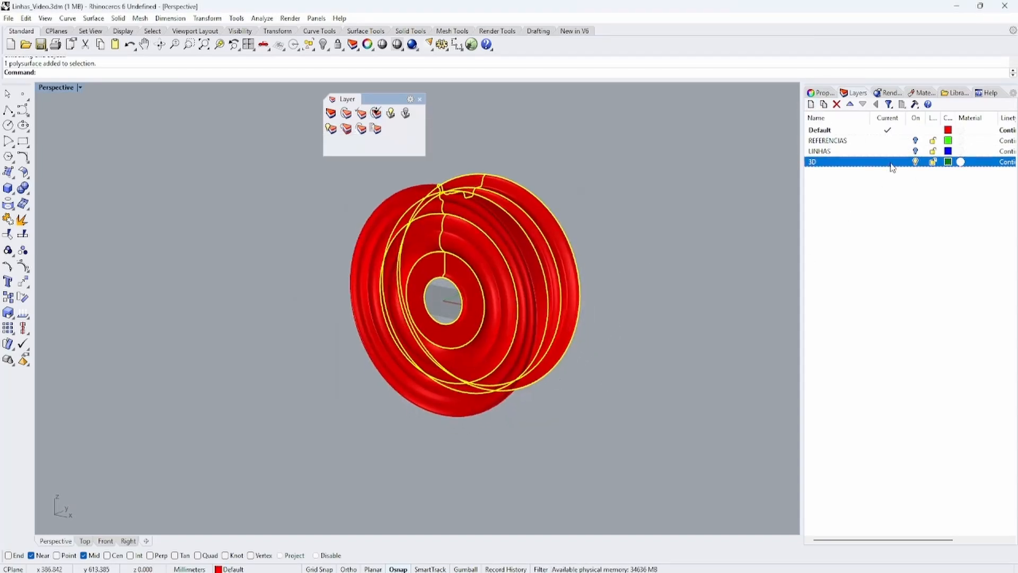
# Create a bounding box around the wheel's profile curve in the Right view and dimension it.
pyautogui.click(615, 261)
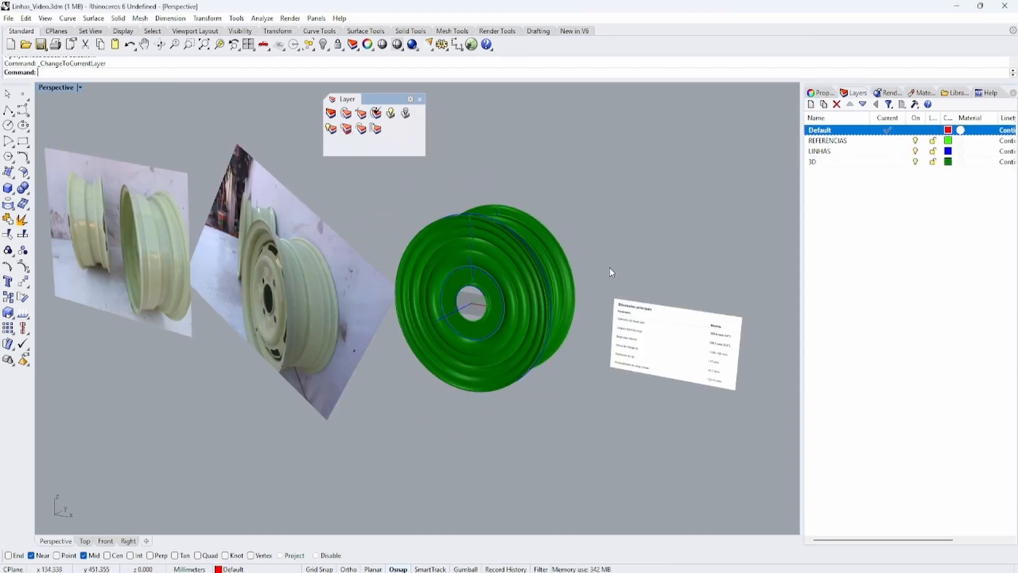
pyautogui.moveTo(611, 272); pyautogui.dragTo(503, 311, button='right')
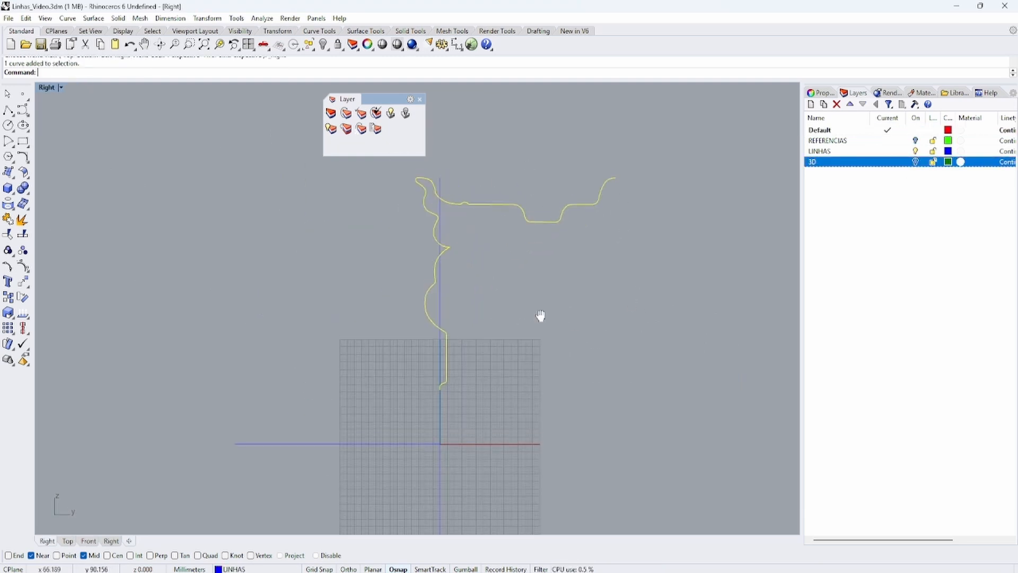
pyautogui.moveTo(540, 316); pyautogui.dragTo(533, 341, button='right')
pyautogui.write('b')
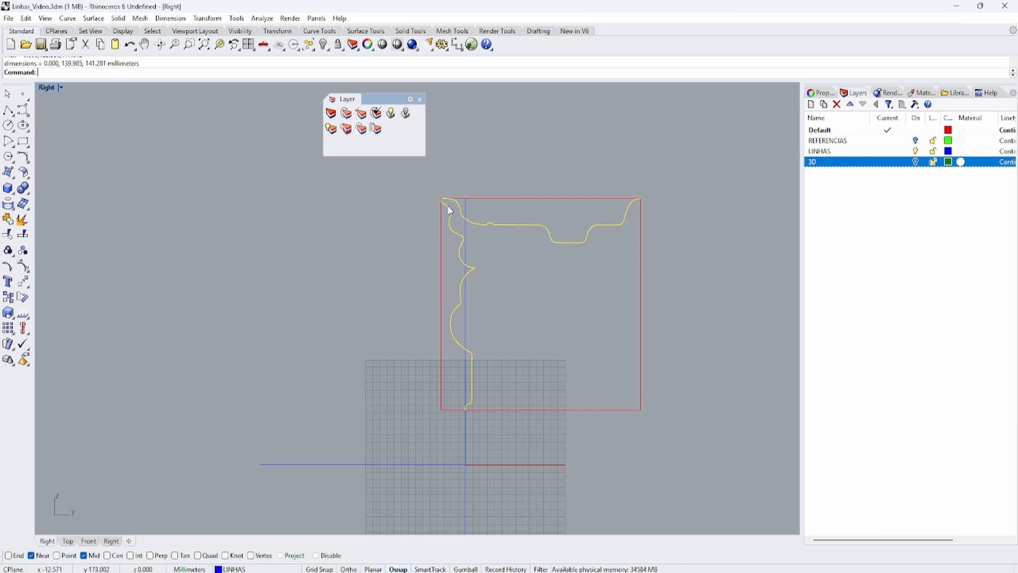
pyautogui.hotkey('ctrl', 'F4')
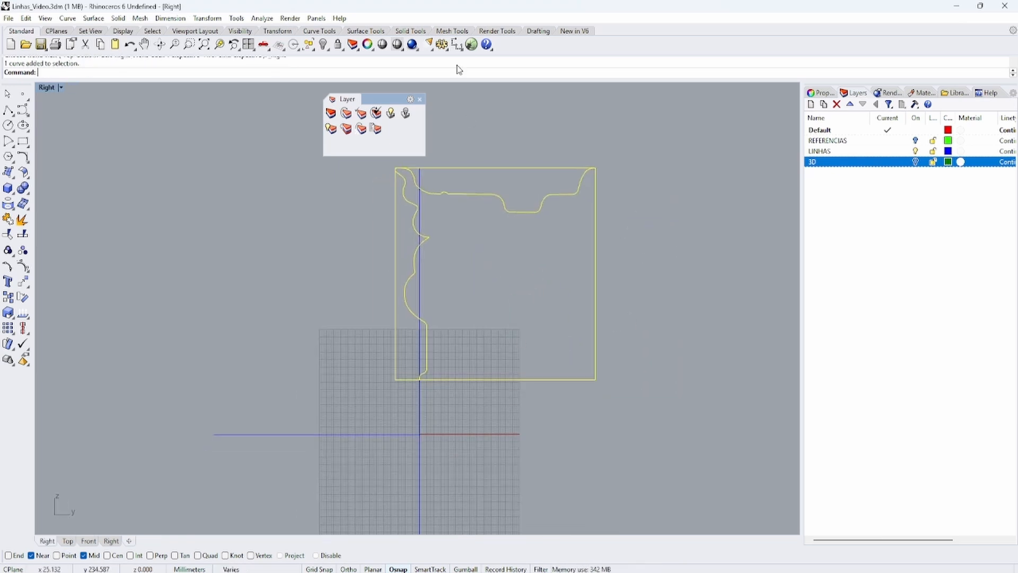
pyautogui.click(456, 44)
pyautogui.click(518, 327)
pyautogui.scroll(5, 517, 328)
pyautogui.write('0')
pyautogui.press('Return')
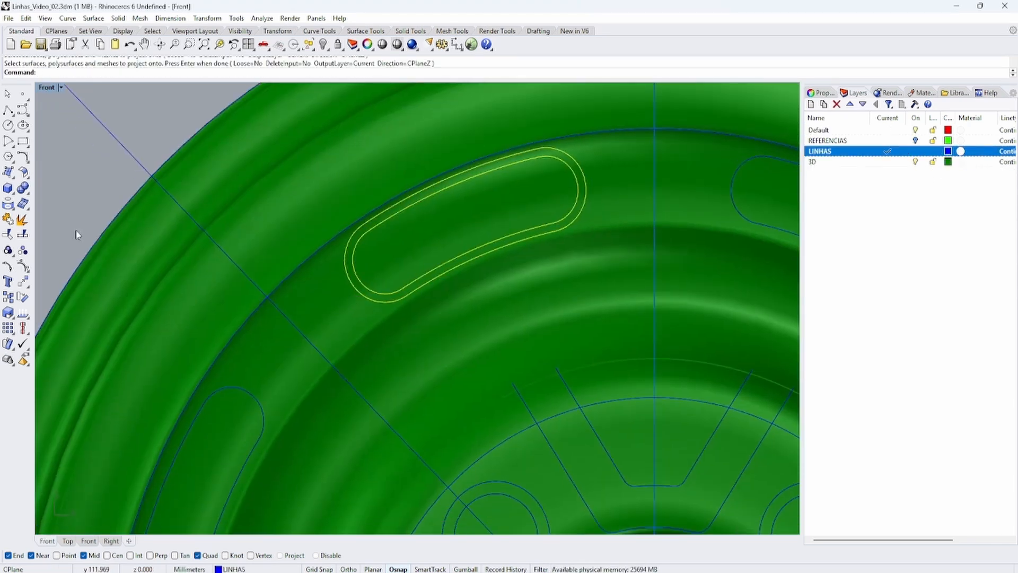
# Extrude the two radial construction lines straight through the wheel to form cutting planes.
pyautogui.click(313, 295)
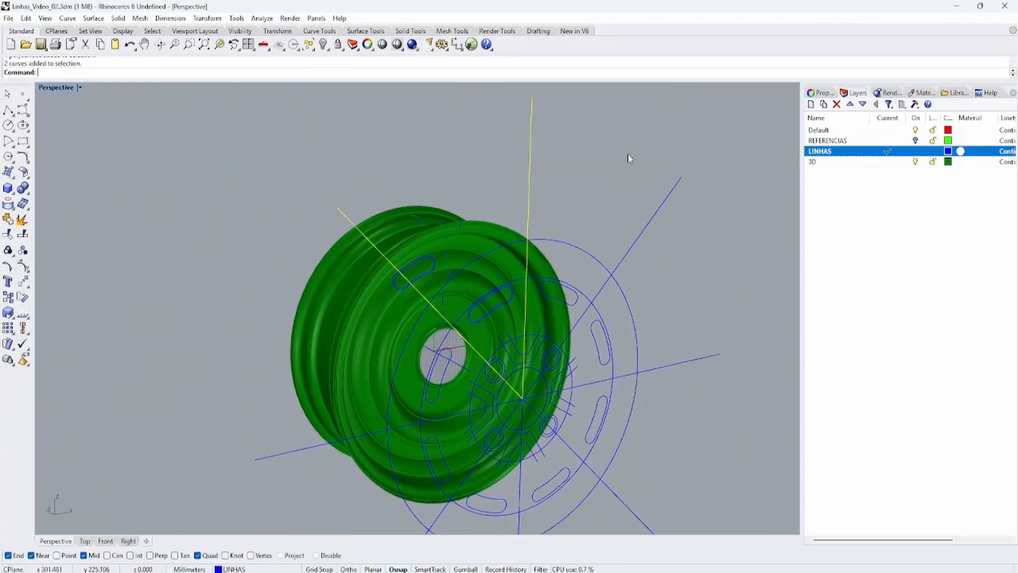
pyautogui.moveTo(627, 157); pyautogui.dragTo(338, 295, button='right')
pyautogui.press('Return')
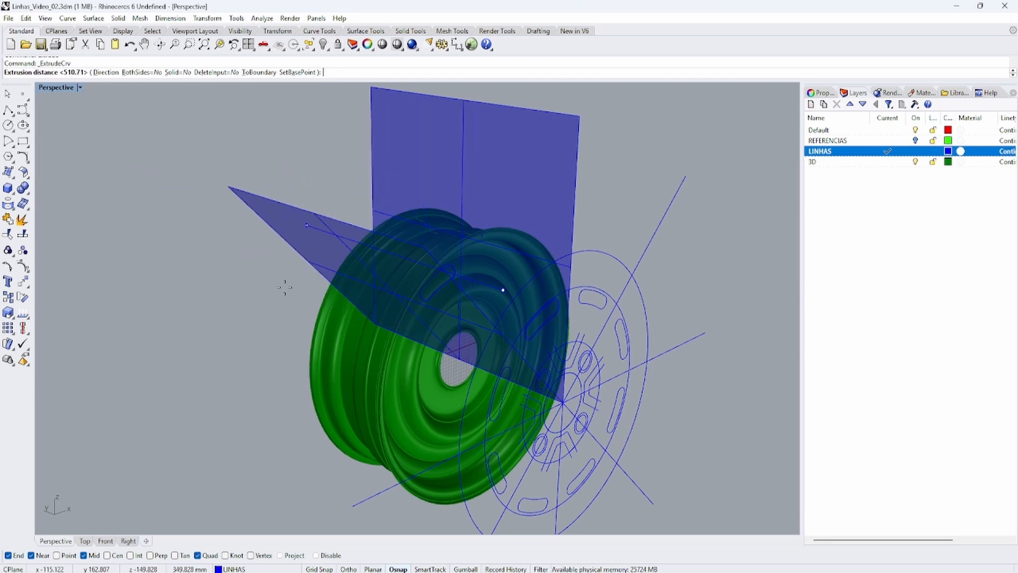
pyautogui.click(188, 272)
pyautogui.moveTo(188, 272); pyautogui.dragTo(318, 306, button='right')
# Split the wheel with the two extruded planes and delete the excess, keeping the wedge that carries the projected slot outlines.
pyautogui.click(318, 307)
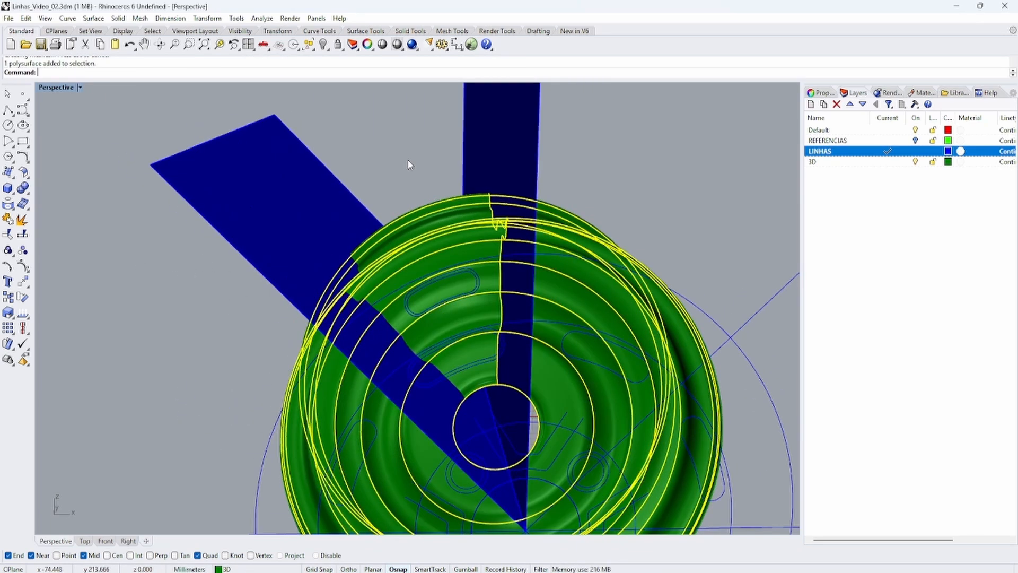
pyautogui.moveTo(407, 159); pyautogui.dragTo(527, 234, button='right')
pyautogui.click(399, 171)
pyautogui.moveTo(399, 171); pyautogui.dragTo(228, 209, button='right')
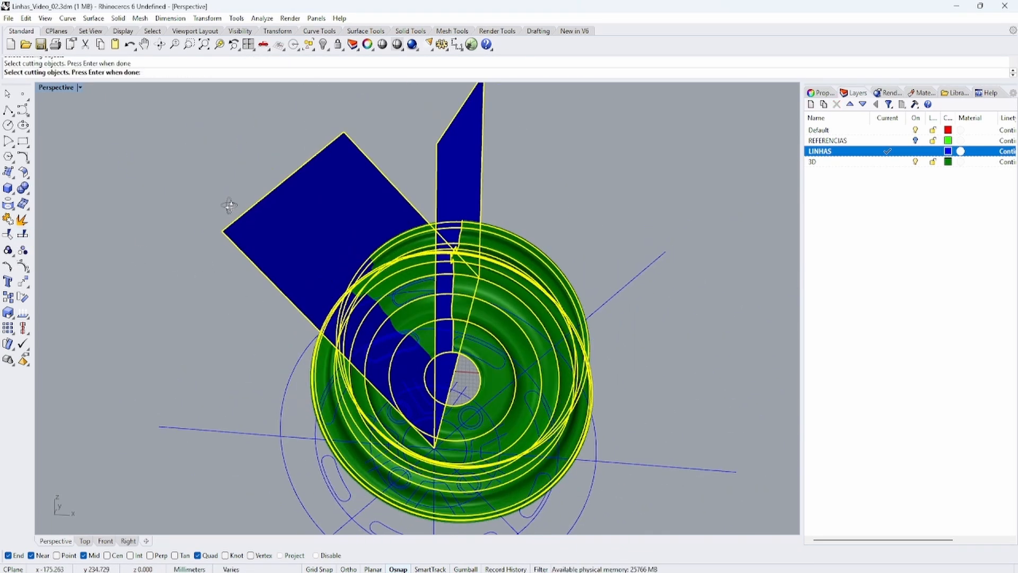
pyautogui.press('Return')
pyautogui.click(365, 260)
pyautogui.press('Delete')
# Split the wheel wedge with both projected slot outlines and delete the strip between them.
pyautogui.moveTo(365, 259); pyautogui.dragTo(412, 216, button='right')
pyautogui.scroll(5, 411, 217)
pyautogui.moveTo(518, 110); pyautogui.dragTo(360, 364, button='right')
pyautogui.click(332, 333)
pyautogui.moveTo(332, 333); pyautogui.dragTo(385, 366, button='right')
pyautogui.click(385, 366)
pyautogui.click(362, 309)
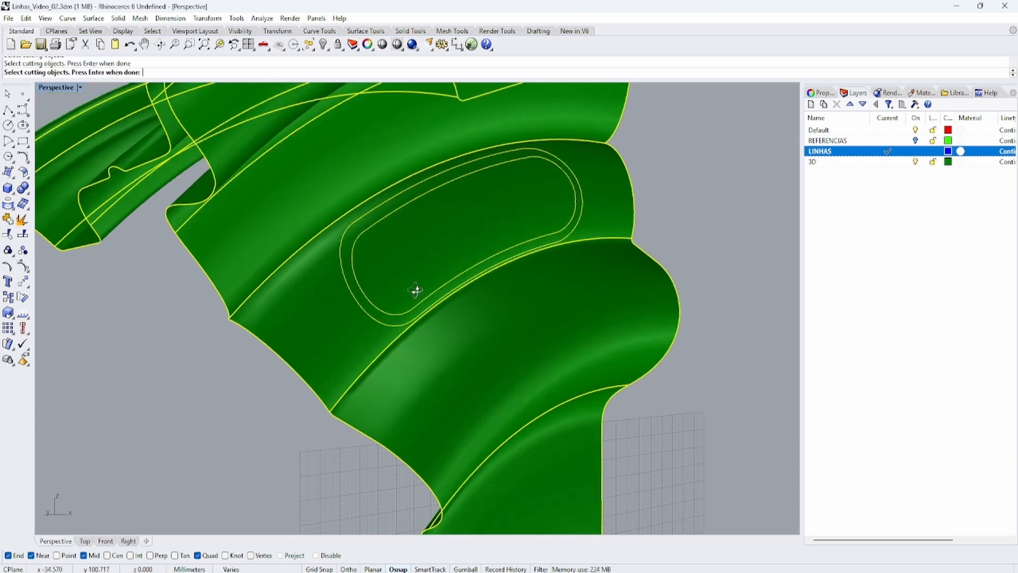
pyautogui.press('Return')
pyautogui.scroll(2, 344, 269)
pyautogui.scroll(-3, 351, 252)
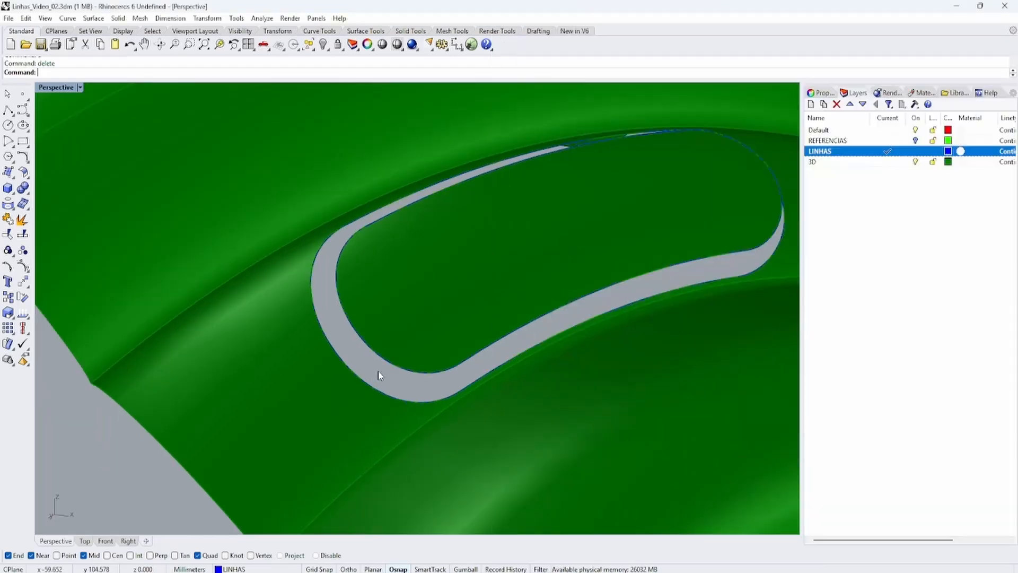
# Offset the inner slot outline 2 mm inward on the surface.
pyautogui.moveTo(379, 376); pyautogui.dragTo(448, 382, button='right')
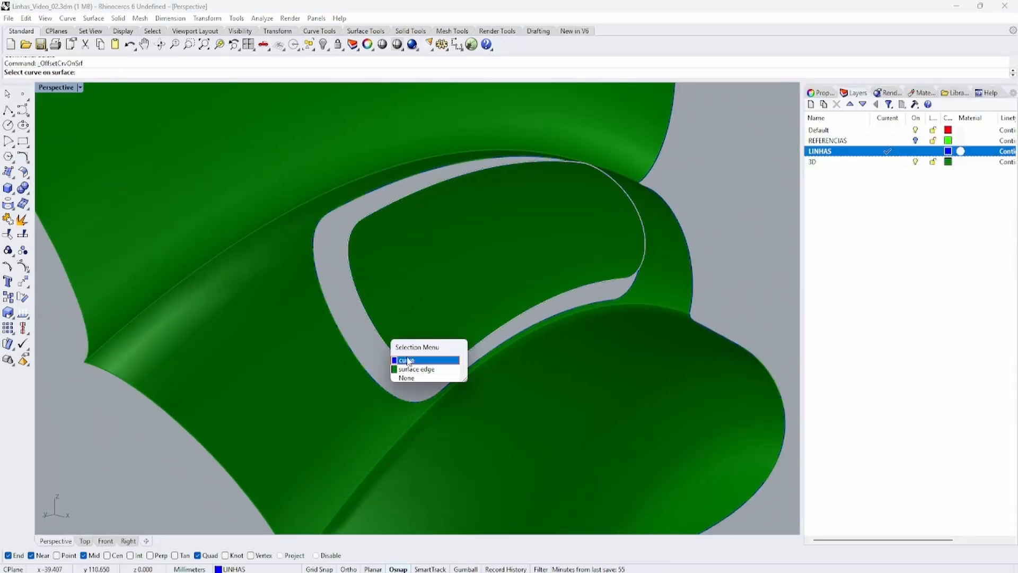
pyautogui.moveTo(424, 293); pyautogui.dragTo(325, 356, button='right')
pyautogui.moveTo(372, 324); pyautogui.dragTo(418, 336, button='right')
pyautogui.click(116, 73)
pyautogui.click(116, 73)
pyautogui.write('2')
pyautogui.press('Return')
pyautogui.scroll(-6, 495, 286)
pyautogui.scroll(4, 496, 287)
pyautogui.scroll(2, 418, 334)
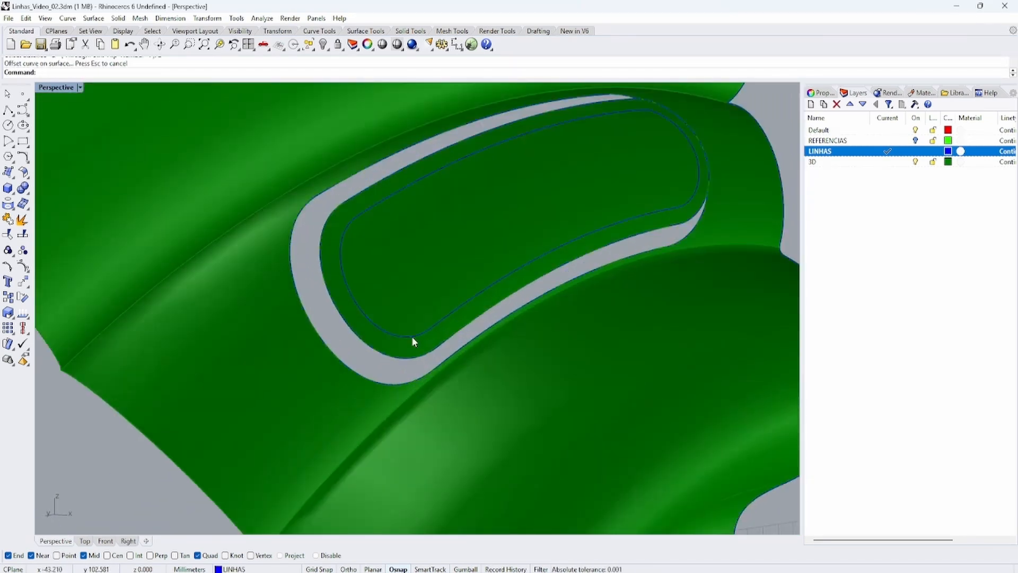
# Split the inner slot patch with the offset curve and remove its centre, leaving a narrow ring.
pyautogui.click(412, 336)
pyautogui.click(343, 220)
pyautogui.press('Return')
pyautogui.moveTo(343, 220); pyautogui.dragTo(382, 255, button='right')
pyautogui.scroll(-5, 344, 261)
pyautogui.click(459, 237)
pyautogui.click(491, 260)
pyautogui.click(371, 255)
# Draw a line normal to the wheel surface at the edge of the slot opening.
pyautogui.click(11, 113)
pyautogui.click(58, 127)
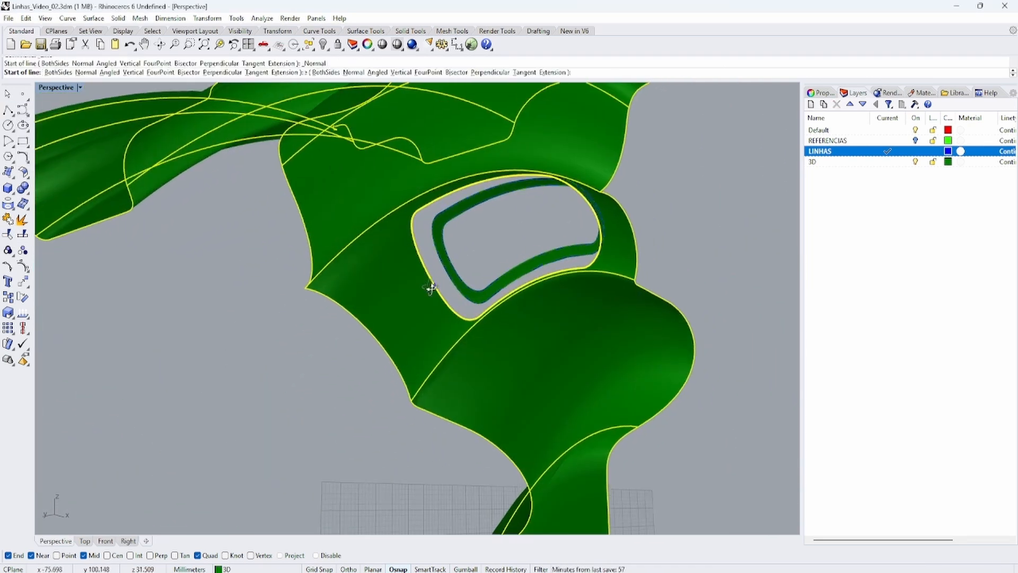
pyautogui.click(431, 288)
pyautogui.click(342, 357)
pyautogui.moveTo(342, 356); pyautogui.dragTo(424, 318, button='right')
pyautogui.click(484, 282)
pyautogui.click(498, 302)
# Blend a surface between the slot opening and the inner ring, with tangency on the outer edge and position on the inner edge.
pyautogui.moveTo(499, 301)
pyautogui.mouseDown(button='right')
pyautogui.moveTo(631, 326)
pyautogui.moveTo(381, 340)
pyautogui.moveTo(346, 329)
pyautogui.mouseUp(button='right')
pyautogui.click(386, 318)
pyautogui.click(288, 357)
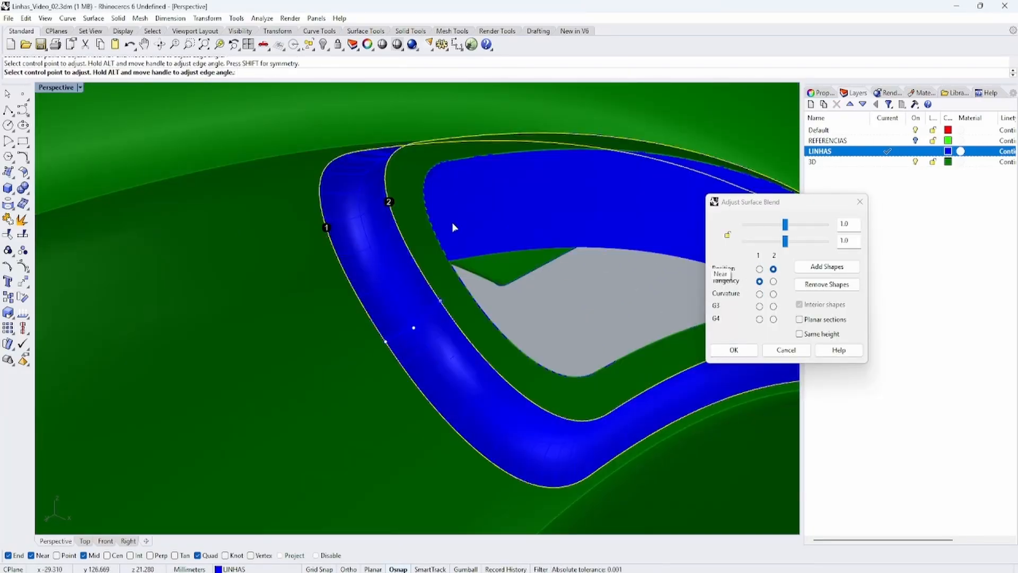
pyautogui.scroll(3, 320, 255)
pyautogui.scroll(-6, 350, 250)
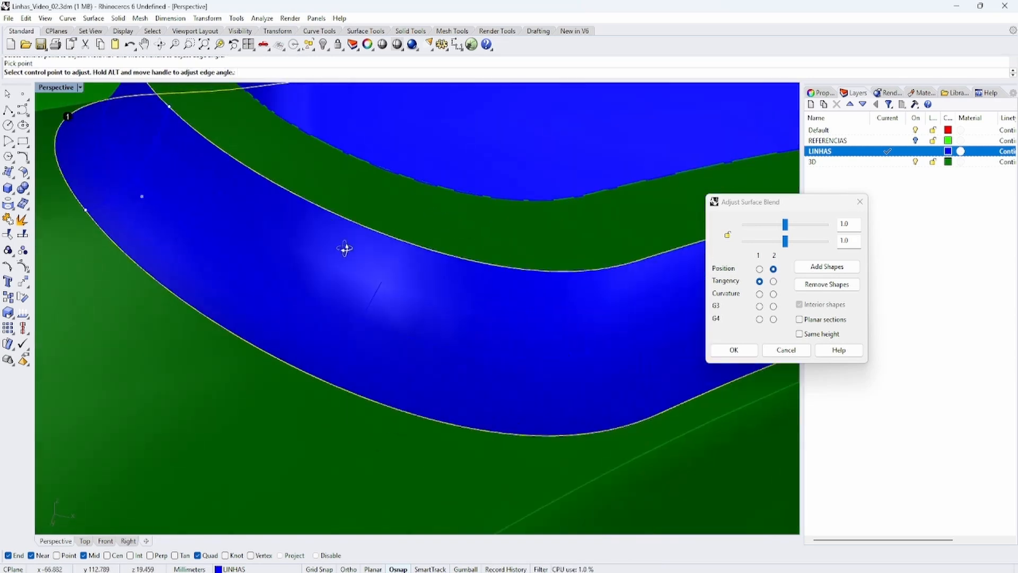
pyautogui.click(734, 350)
# Trace the two lowest wavy shoulder grooves on the tyre reference photo with interpolated curves in the Right view.
pyautogui.scroll(5, 530, 292)
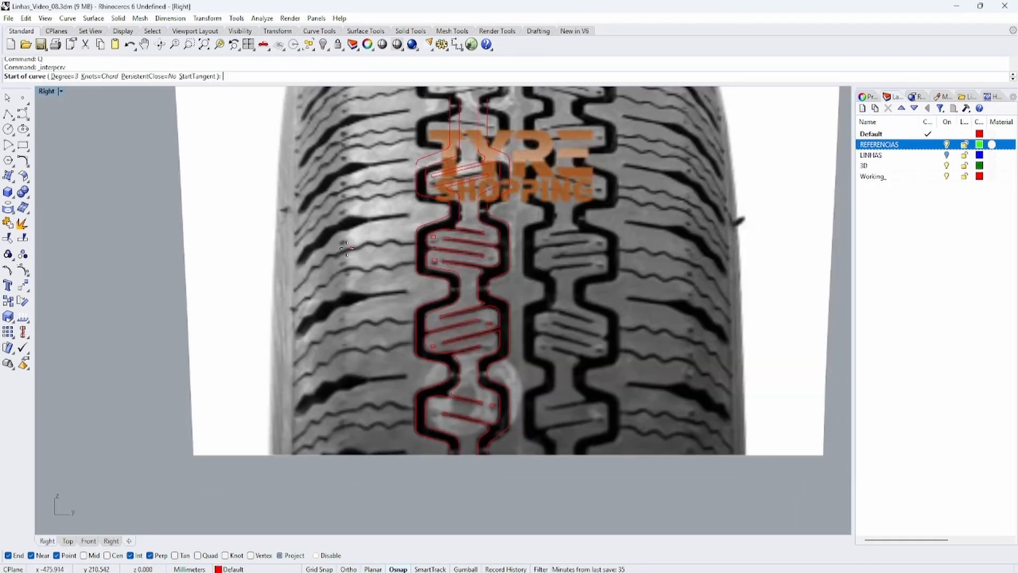
pyautogui.scroll(5, 346, 247)
pyautogui.click(413, 315)
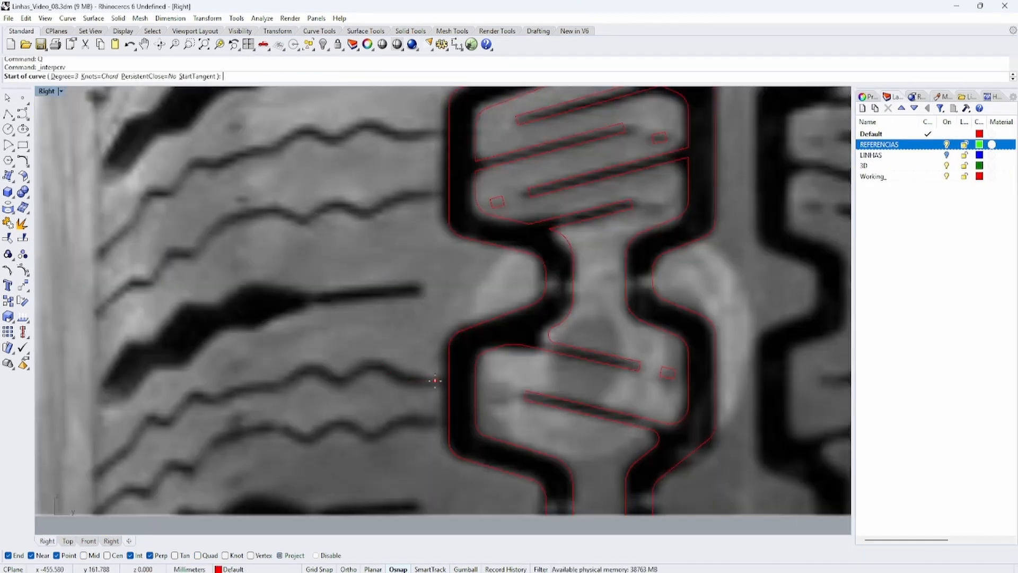
pyautogui.press('Return')
pyautogui.scroll(-5, 454, 364)
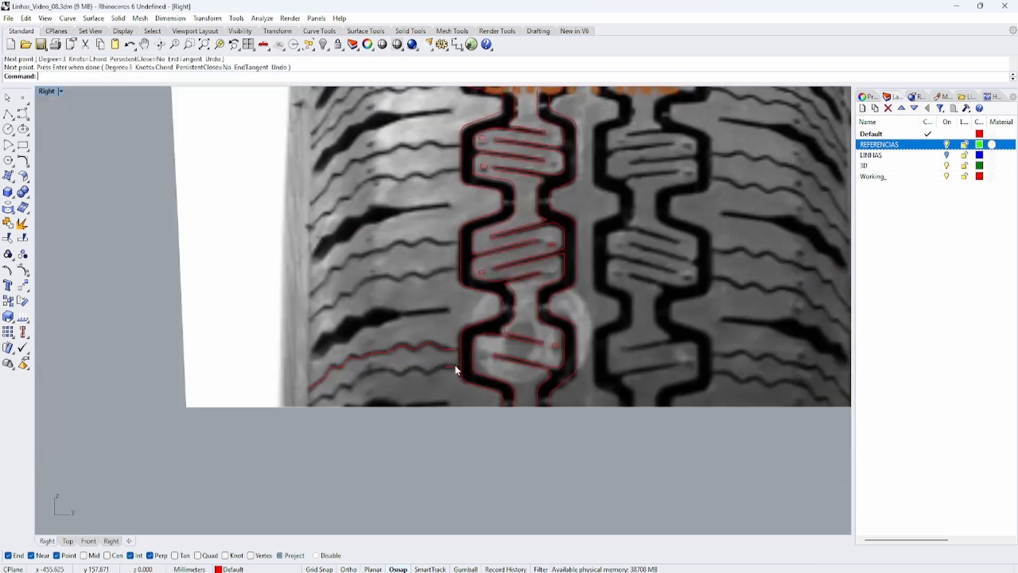
pyautogui.scroll(5, 441, 424)
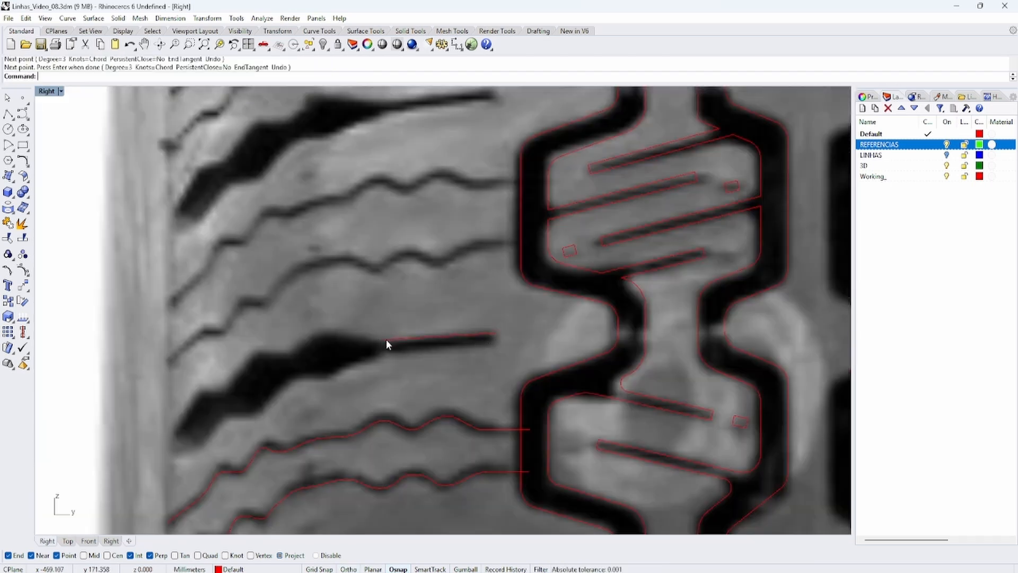
# Trace the outline of the thick dark shoulder groove above the wavy ones with interpolated curves.
pyautogui.press('Return')
pyautogui.scroll(3, 387, 344)
pyautogui.click(389, 341)
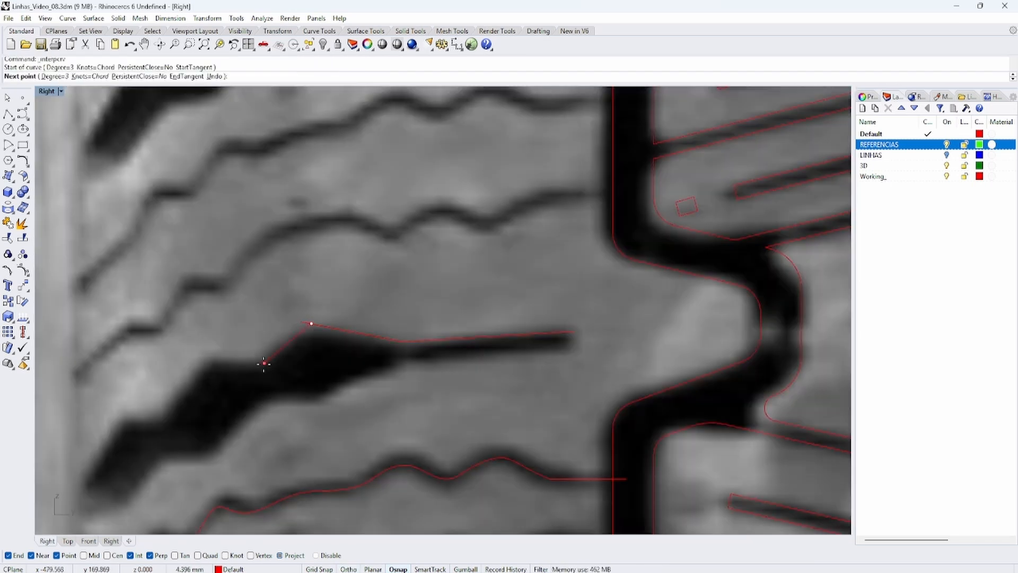
pyautogui.click(263, 363)
pyautogui.click(213, 359)
pyautogui.moveTo(214, 359); pyautogui.dragTo(327, 304, button='right')
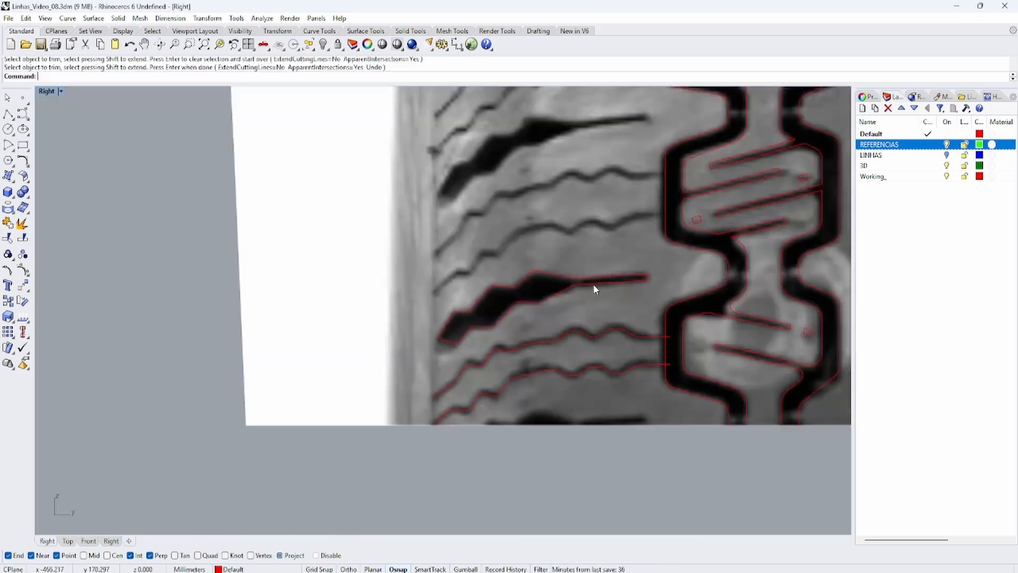
# Join the traced shoulder groove curves and select all the other unlocked geometry.
pyautogui.scroll(3, 505, 308)
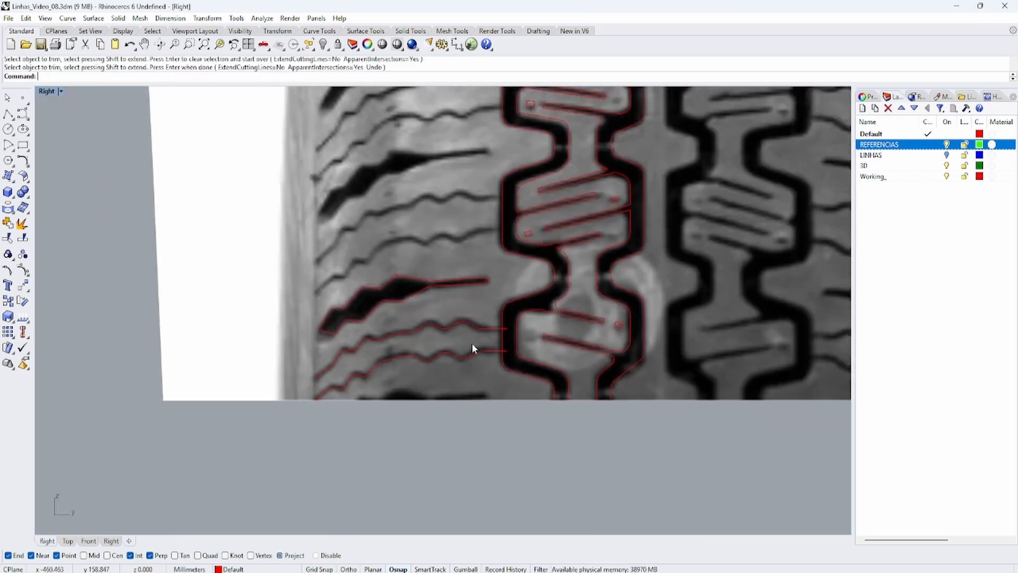
pyautogui.moveTo(304, 424); pyautogui.dragTo(510, 292)
pyautogui.hotkey('ctrl', 'j')
pyautogui.moveTo(453, 316); pyautogui.dragTo(468, 364, button='right')
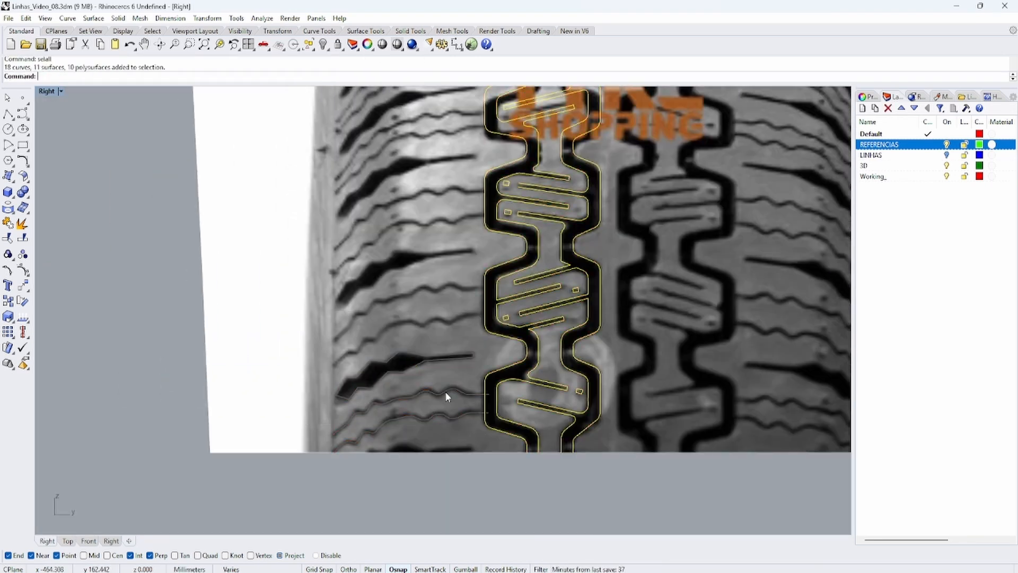
pyautogui.write('Q')
pyautogui.press('Return')
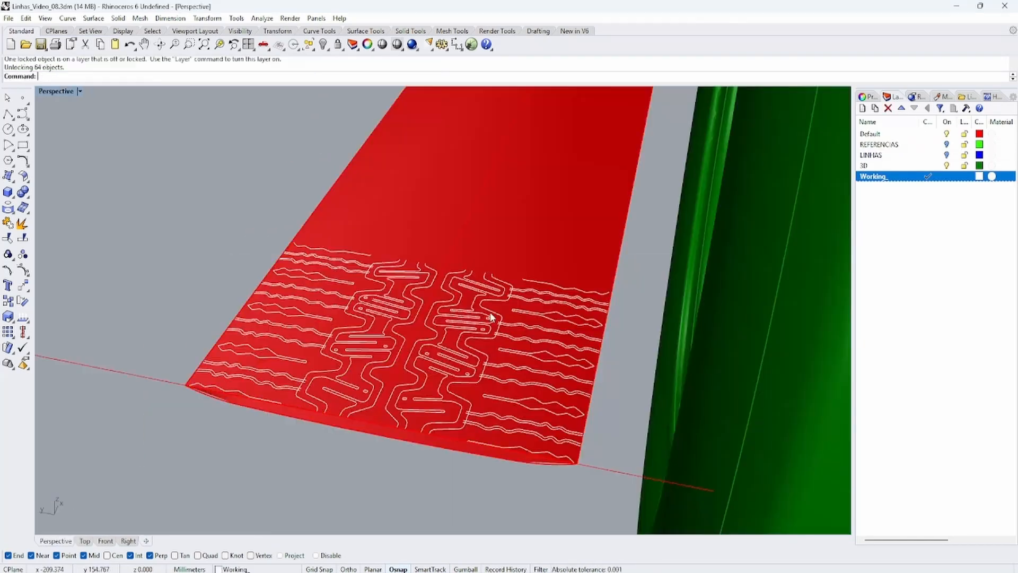
# Cut the flat red tread surface down to the area covered by the tread pattern curves.
pyautogui.click(482, 265)
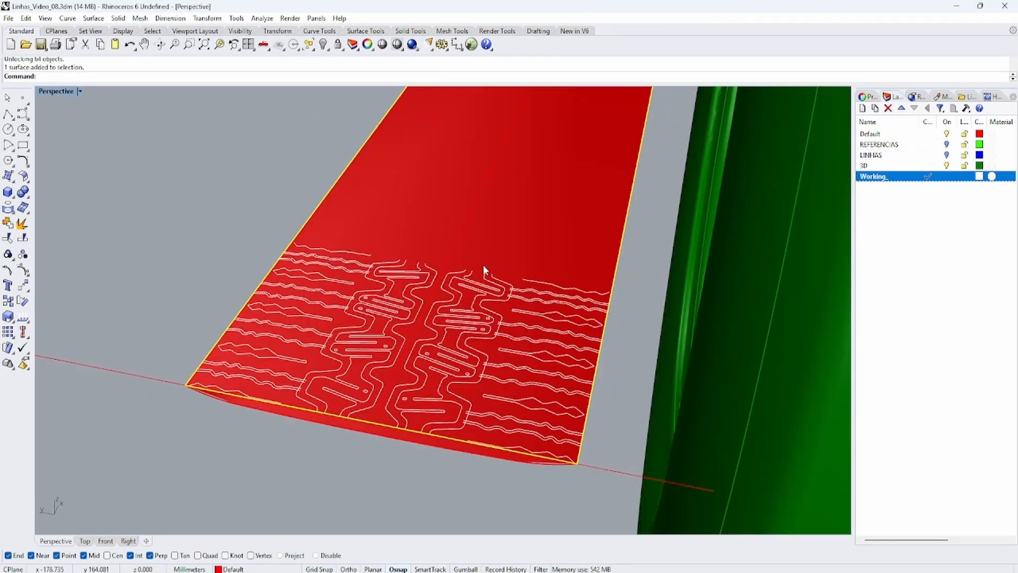
pyautogui.scroll(5, 477, 268)
pyautogui.scroll(-3, 625, 289)
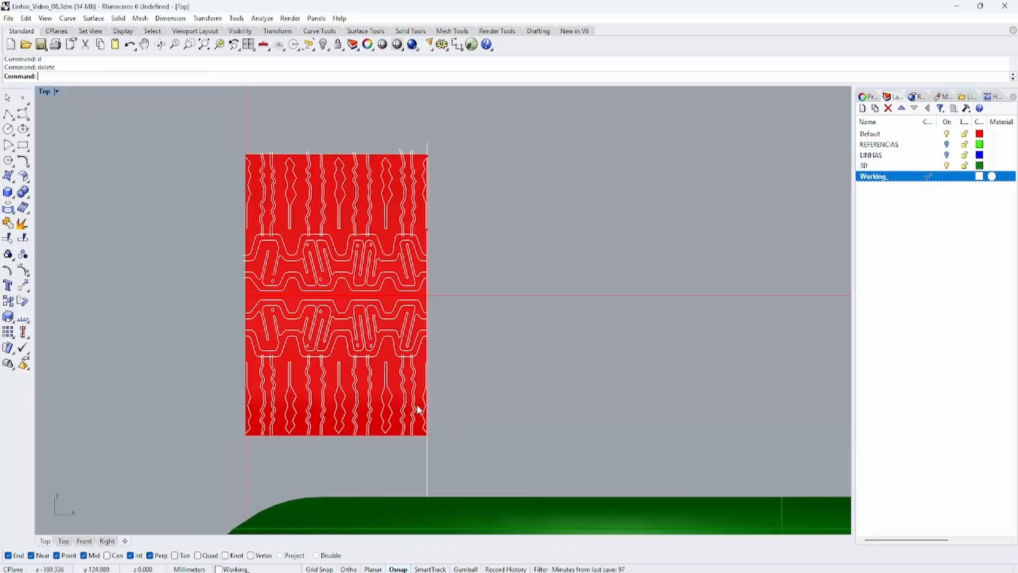
pyautogui.scroll(3, 415, 409)
pyautogui.moveTo(526, 242); pyautogui.dragTo(664, 193, button='right')
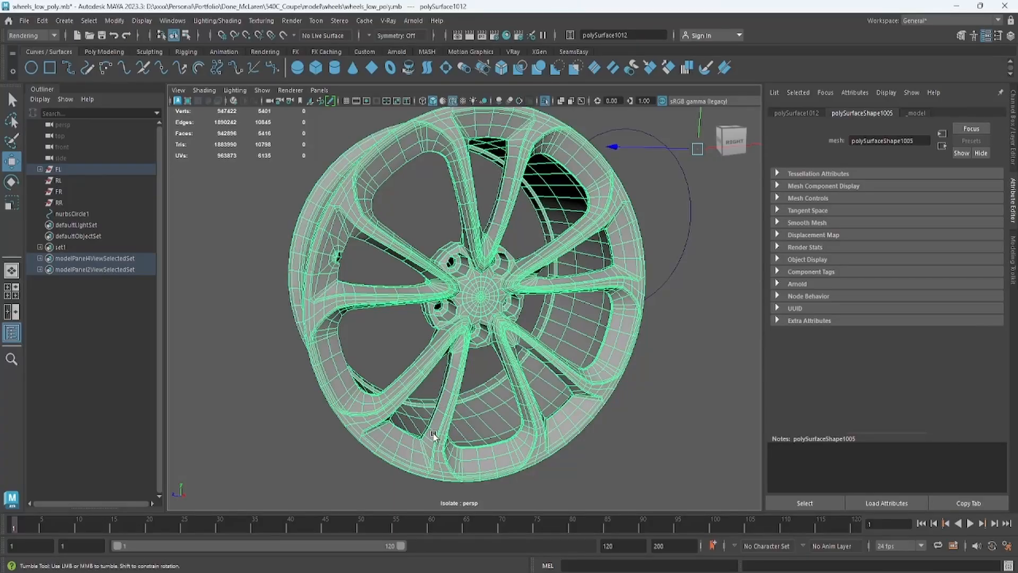
# Switch to Maya and select a face near the outer rim of the low-poly wheel mesh.
pyautogui.keyDown('alt'); pyautogui.moveTo(434, 434); pyautogui.dragTo(403, 414); pyautogui.keyUp('alt')
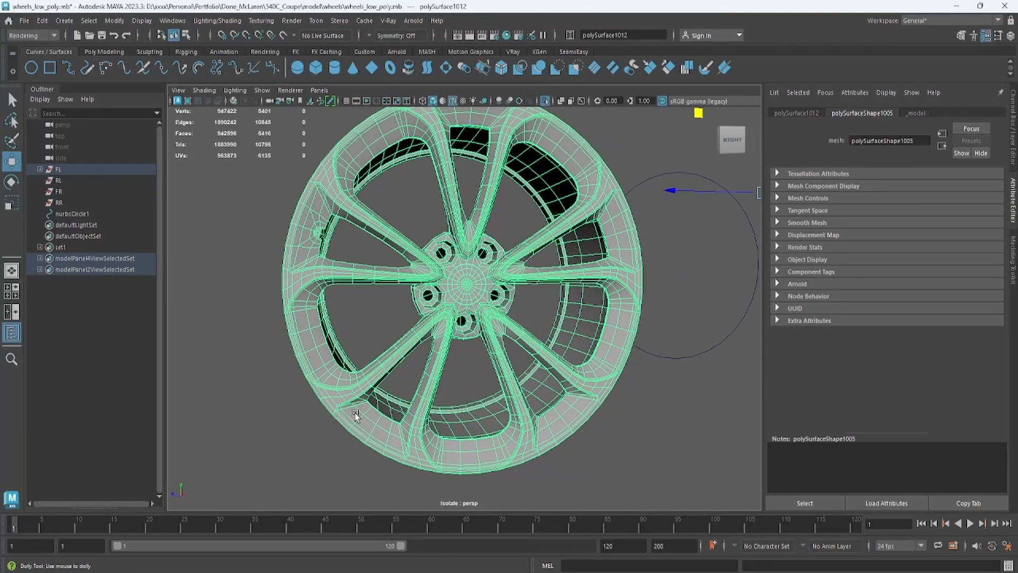
pyautogui.scroll(5, 371, 393)
pyautogui.rightClick(363, 376)
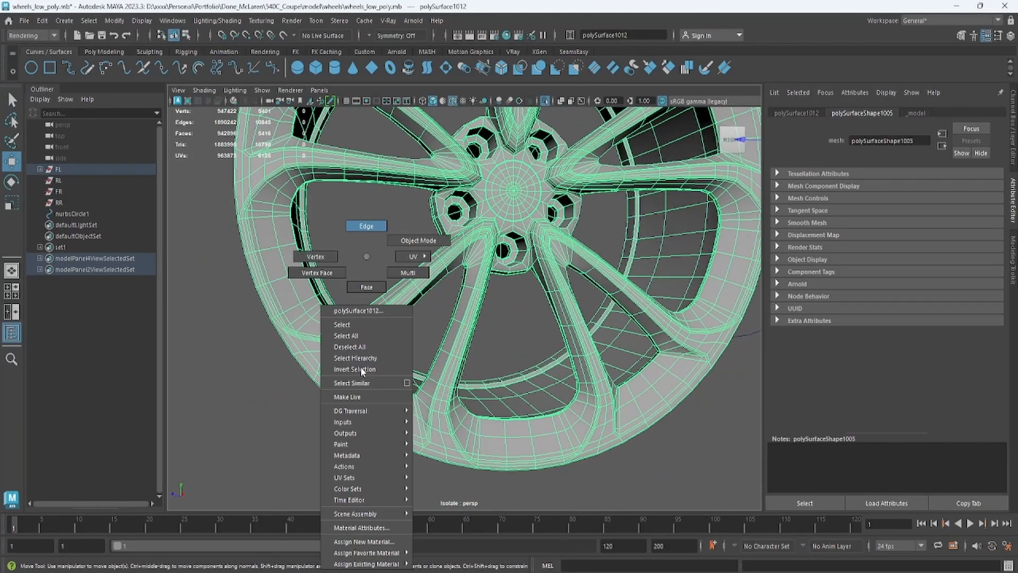
pyautogui.click(358, 287)
pyautogui.keyDown('alt'); pyautogui.moveTo(359, 287); pyautogui.dragTo(391, 368); pyautogui.keyUp('alt')
pyautogui.scroll(5, 466, 409)
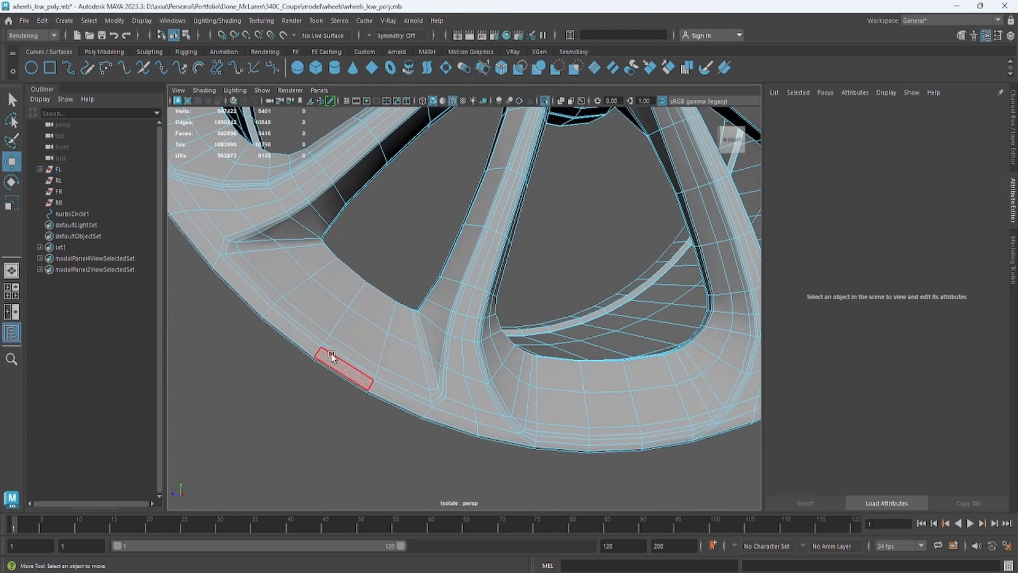
pyautogui.click(349, 331)
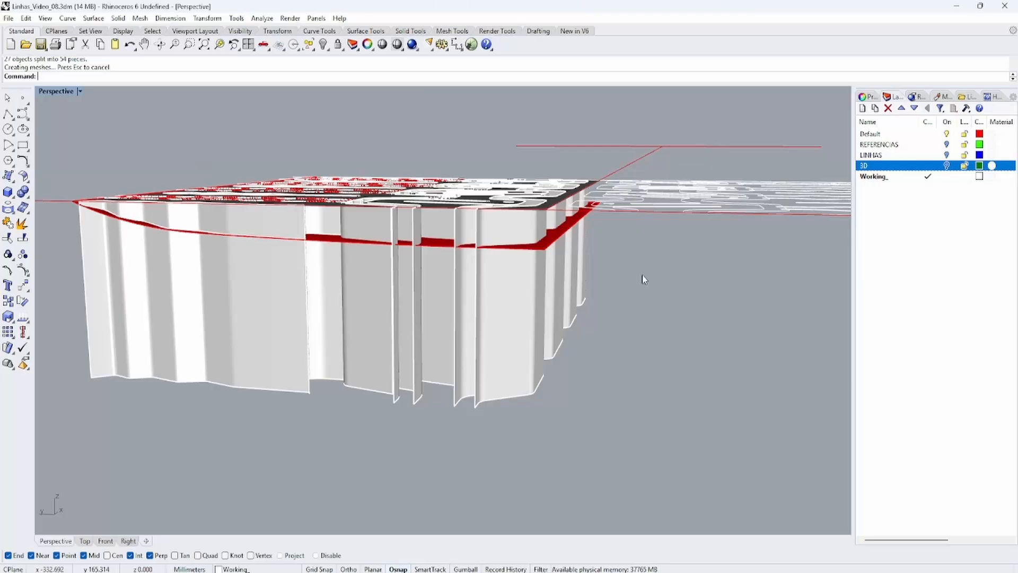
# Back in Rhino, extend the open end of the tread curve beyond the edge of the curved tread surface.
pyautogui.moveTo(643, 280); pyautogui.dragTo(505, 283, button='right')
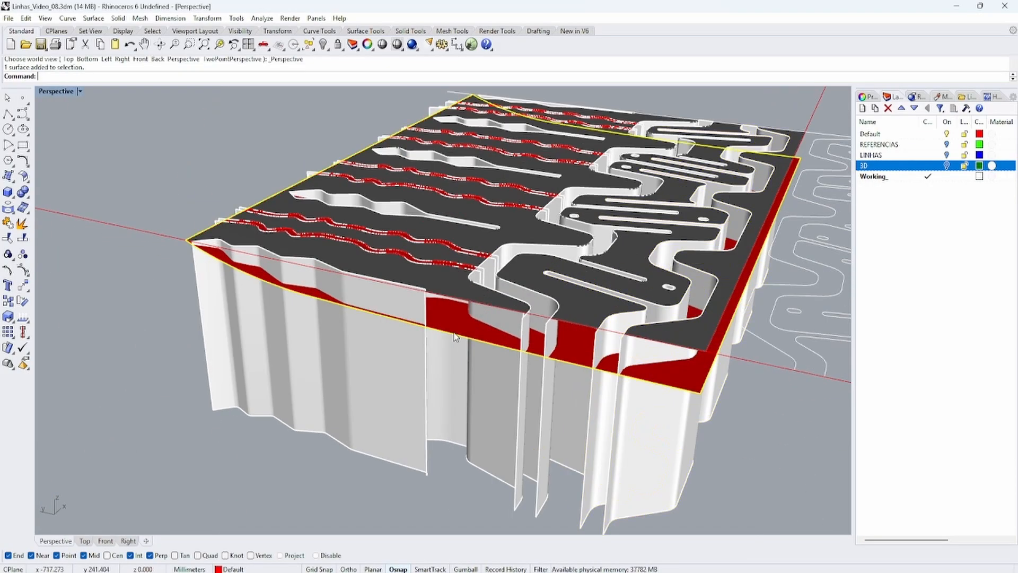
pyautogui.click(8, 208)
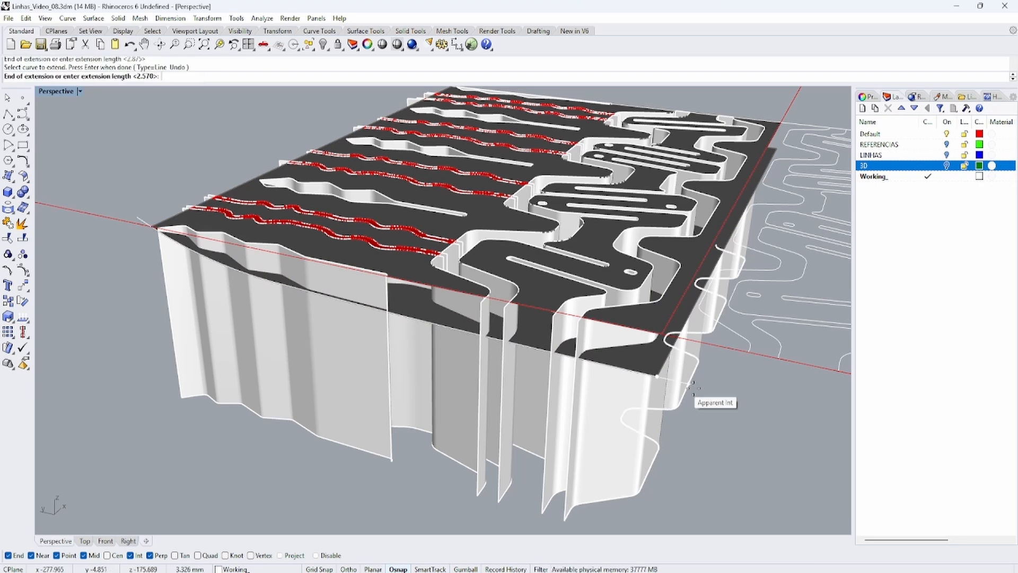
pyautogui.click(693, 388)
# Split the extruded groove walls with the lower curved surface and delete the excess wall pieces.
pyautogui.scroll(-5, 645, 416)
pyautogui.moveTo(645, 416); pyautogui.dragTo(573, 265, button='right')
pyautogui.moveTo(609, 318); pyautogui.dragTo(529, 292)
pyautogui.moveTo(529, 292); pyautogui.dragTo(561, 339, button='right')
pyautogui.write('split')
pyautogui.press('Return')
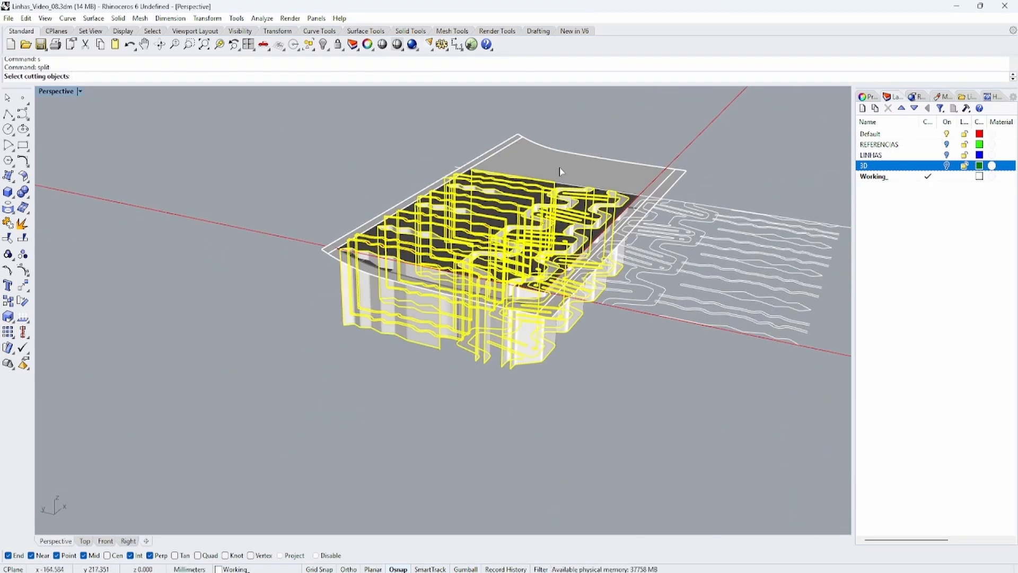
pyautogui.click(560, 171)
pyautogui.press('Return')
pyautogui.moveTo(530, 297); pyautogui.dragTo(473, 415, button='right')
pyautogui.write('delete')
pyautogui.press('Return')
# Delete the red strips of tread surface lying inside the wavy grooves.
pyautogui.scroll(10, 427, 363)
pyautogui.click(291, 357)
pyautogui.write('d')
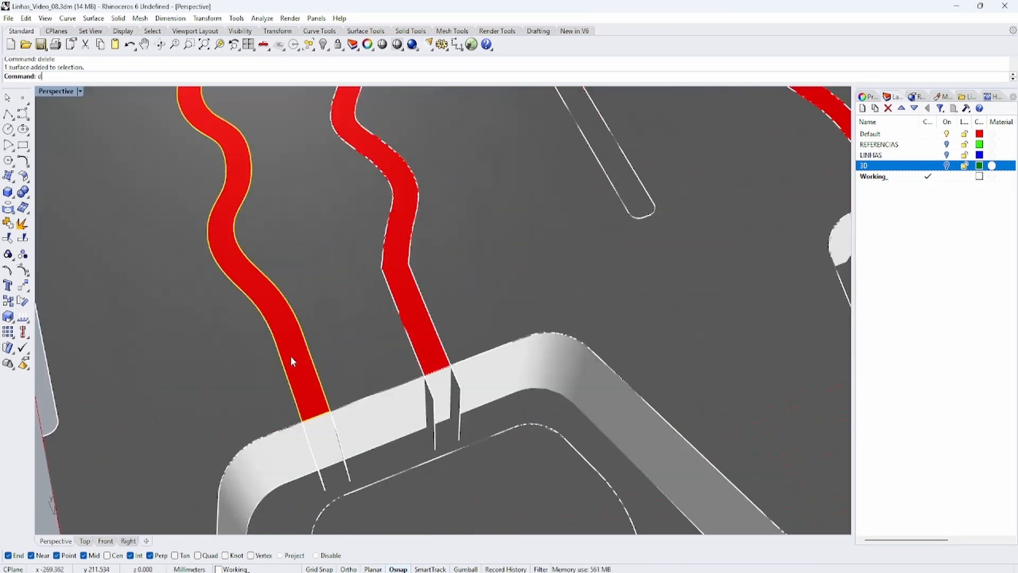
pyautogui.write('elete')
pyautogui.press('Return')
pyautogui.scroll(-8, 586, 269)
pyautogui.click(661, 322)
pyautogui.write('delete')
pyautogui.press('Return')
# Clear the tread surface selection and select all the curves in the model.
pyautogui.moveTo(660, 322); pyautogui.dragTo(573, 254, button='right')
pyautogui.click(510, 383)
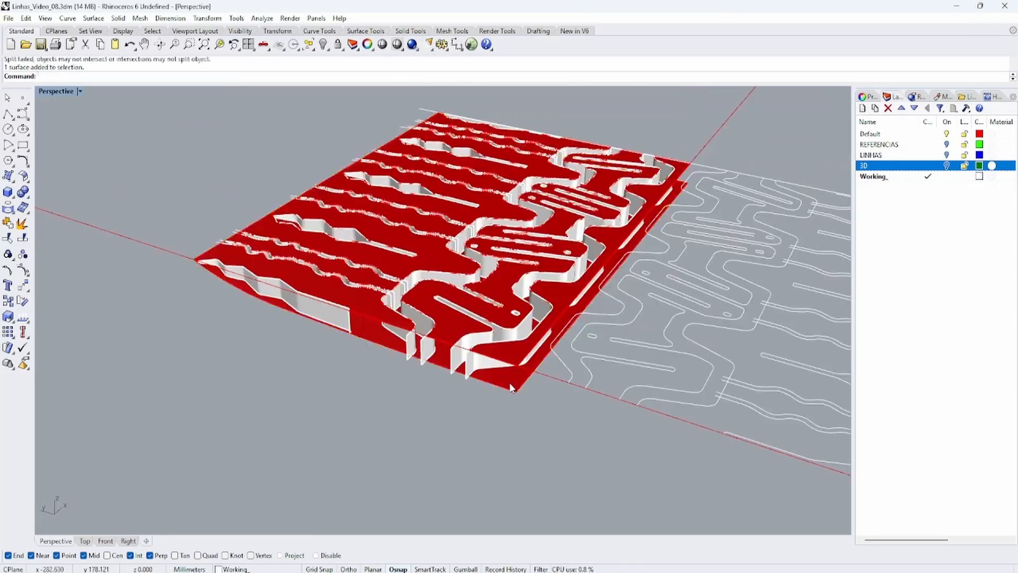
pyautogui.click(510, 386)
pyautogui.moveTo(510, 386); pyautogui.dragTo(550, 426, button='right')
pyautogui.press('Escape')
pyautogui.scroll(7, 381, 338)
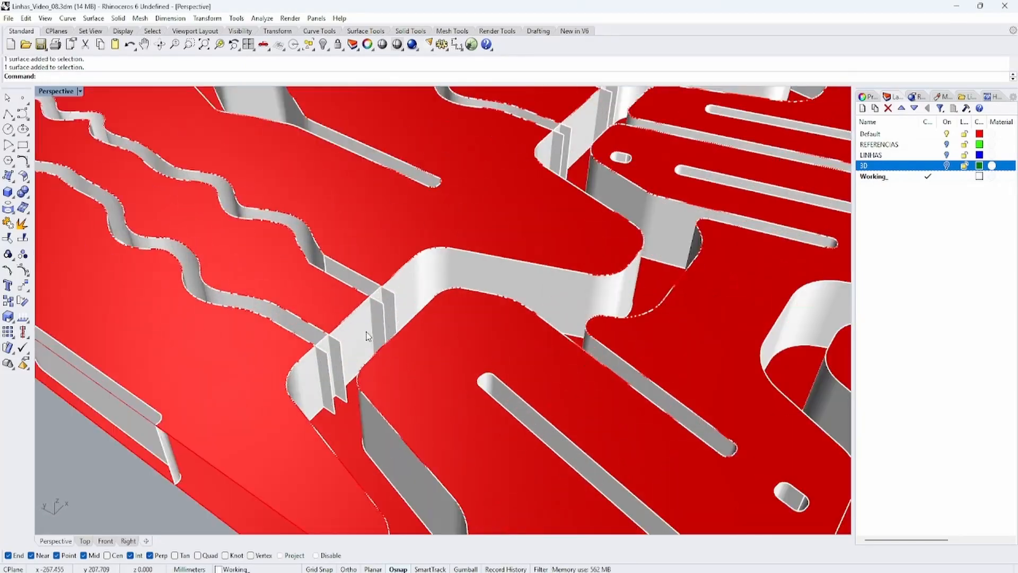
pyautogui.scroll(-8, 366, 336)
pyautogui.click(338, 65)
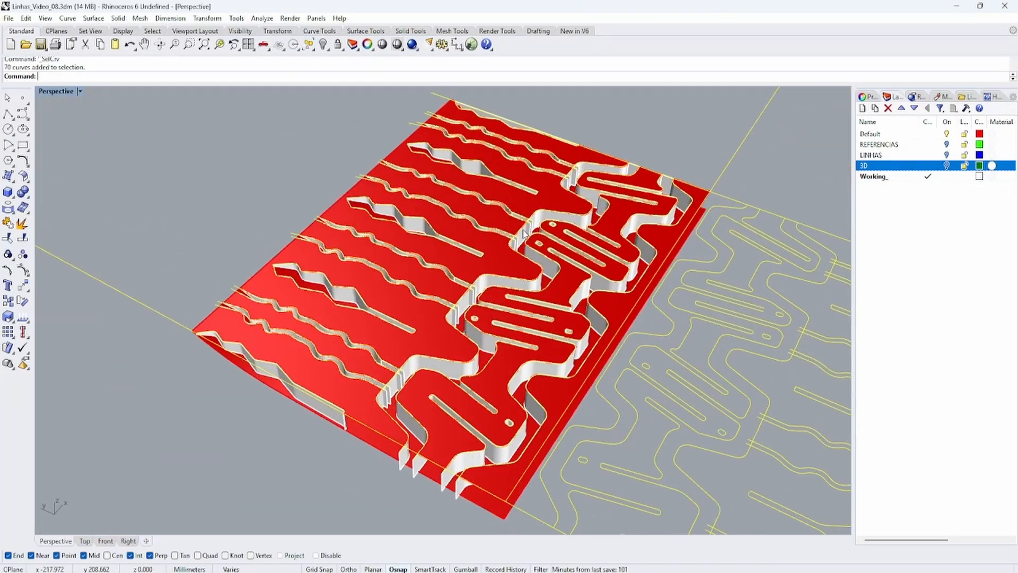
# Trim the wavy groove walls where they enter the wide zigzag groove by splitting them and deleting the protruding ends.
pyautogui.scroll(8, 501, 299)
pyautogui.write('s')
pyautogui.press('Return')
pyautogui.click(503, 308)
pyautogui.write('d')
pyautogui.press('Return')
pyautogui.scroll(-9, 459, 305)
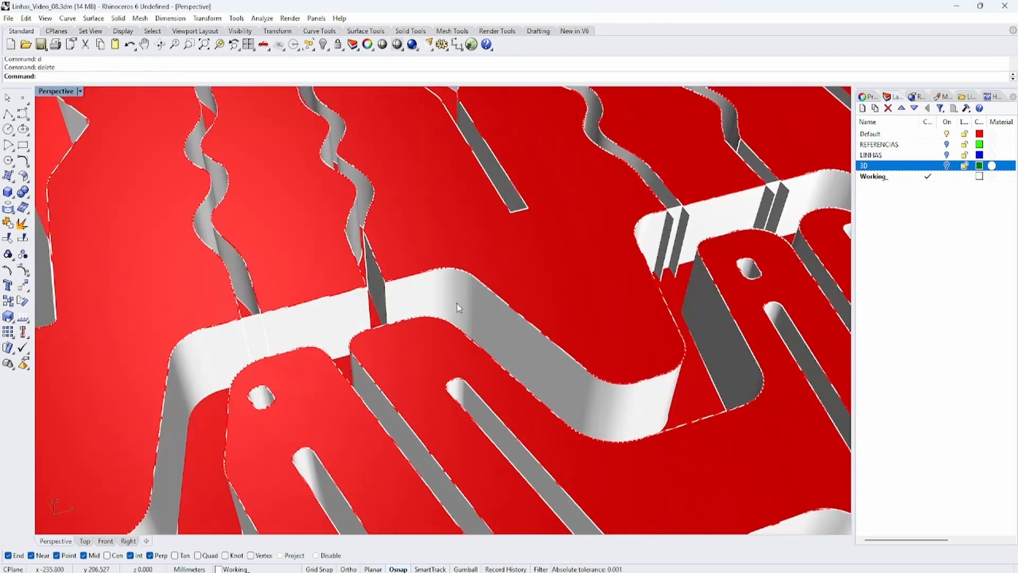
pyautogui.scroll(10, 526, 240)
pyautogui.scroll(-5, 527, 236)
pyautogui.moveTo(527, 237); pyautogui.dragTo(445, 297, button='right')
pyautogui.click(446, 364)
pyautogui.write('d')
pyautogui.press('Return')
pyautogui.moveTo(445, 364); pyautogui.dragTo(537, 288, button='right')
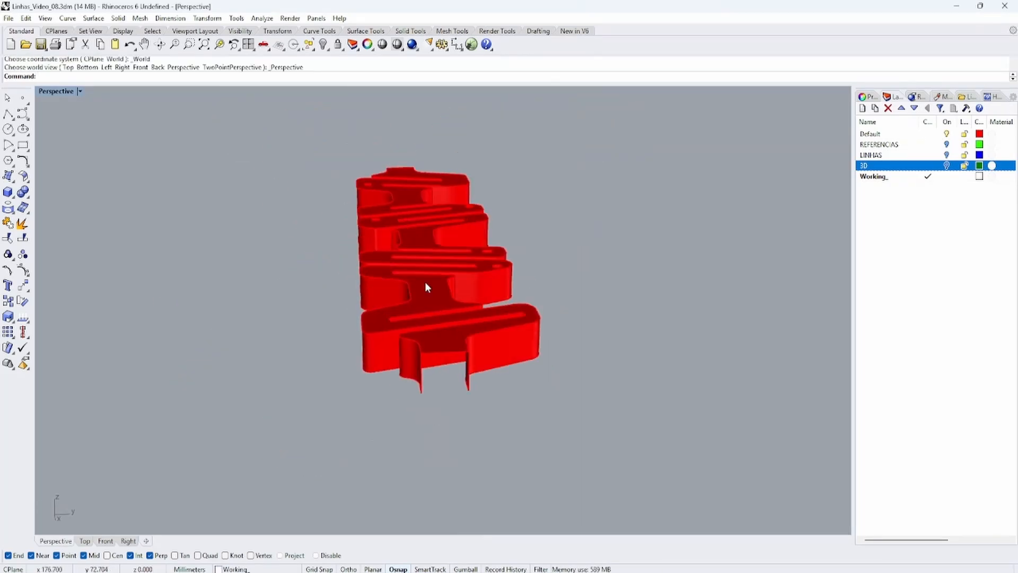
# Rebuild the long strip's outline curve with 22 points and degree 3, deleting the input.
pyautogui.moveTo(425, 282); pyautogui.dragTo(441, 323, button='right')
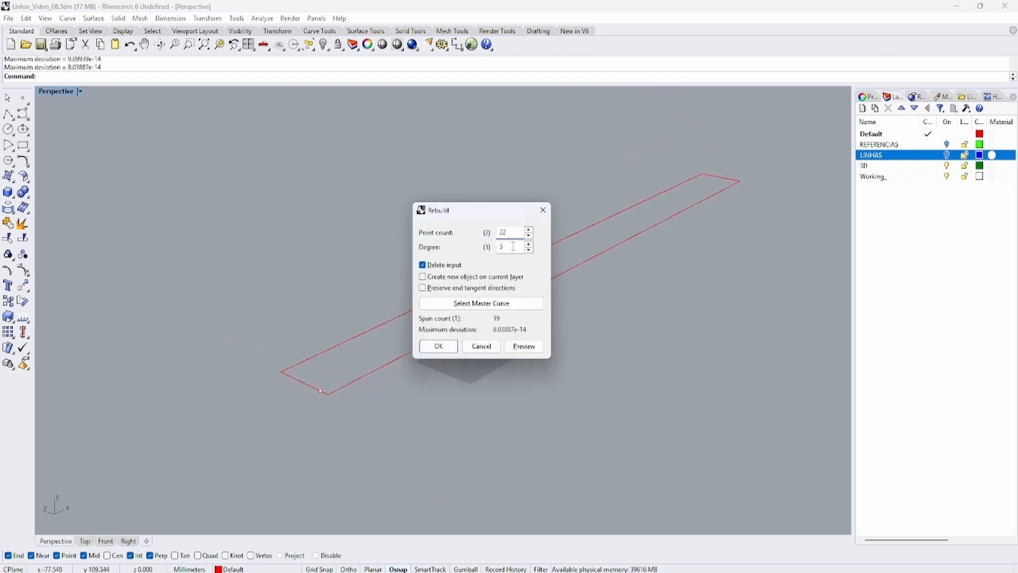
pyautogui.press('Return')
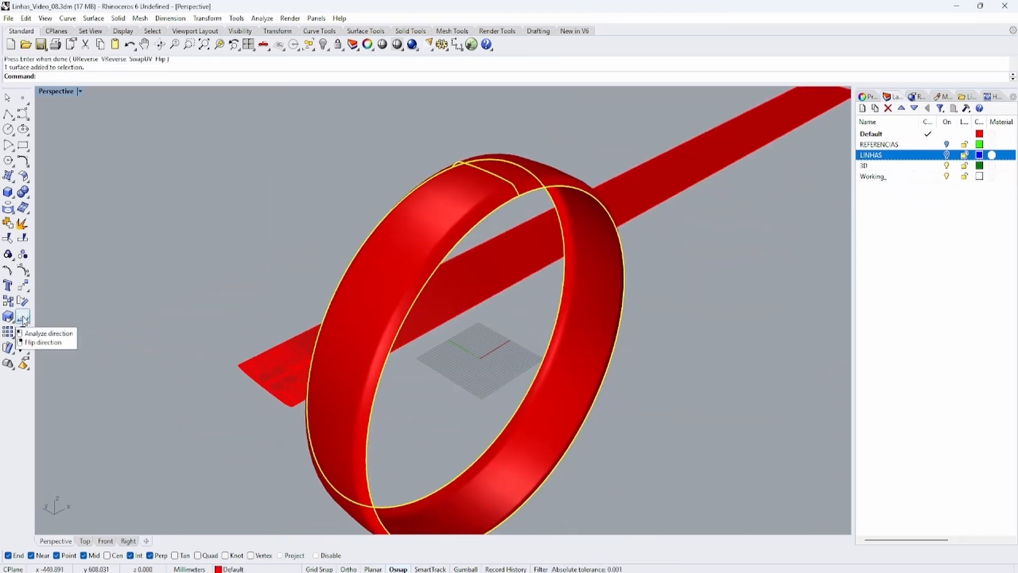
# Check the surface directions of the flat tread strip and the curved tyre ring.
pyautogui.click(23, 318)
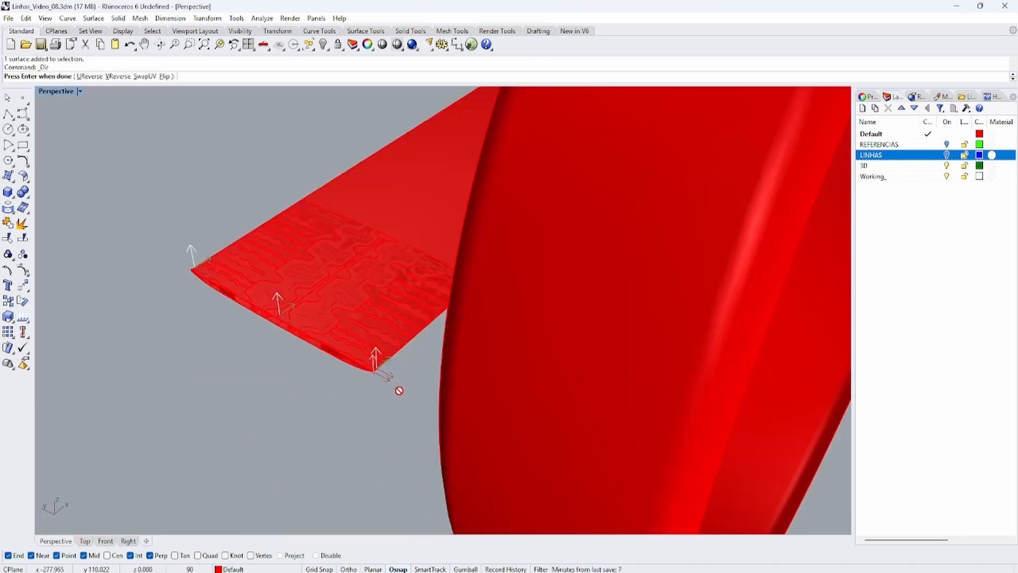
pyautogui.scroll(-5, 398, 390)
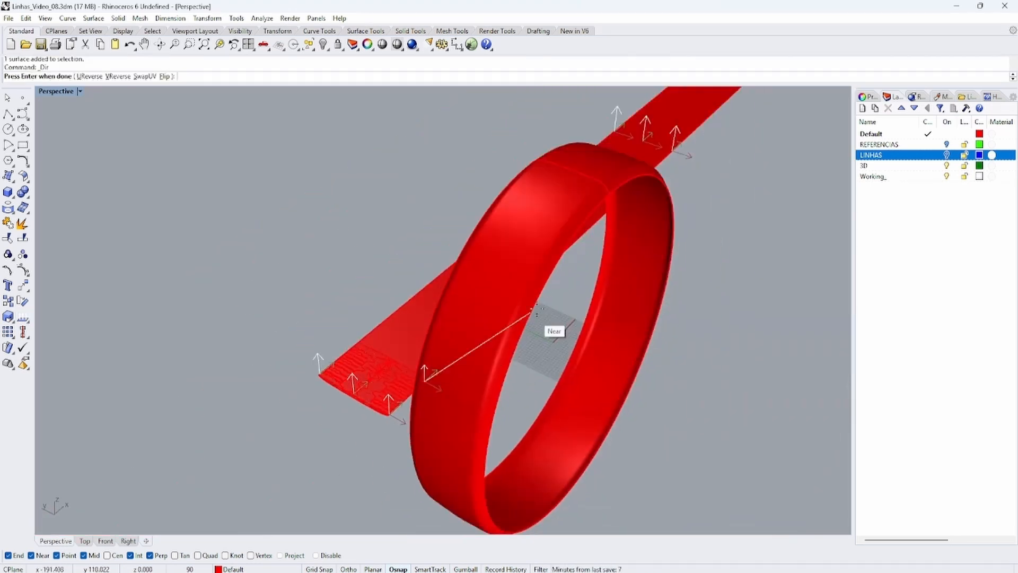
pyautogui.click(23, 318)
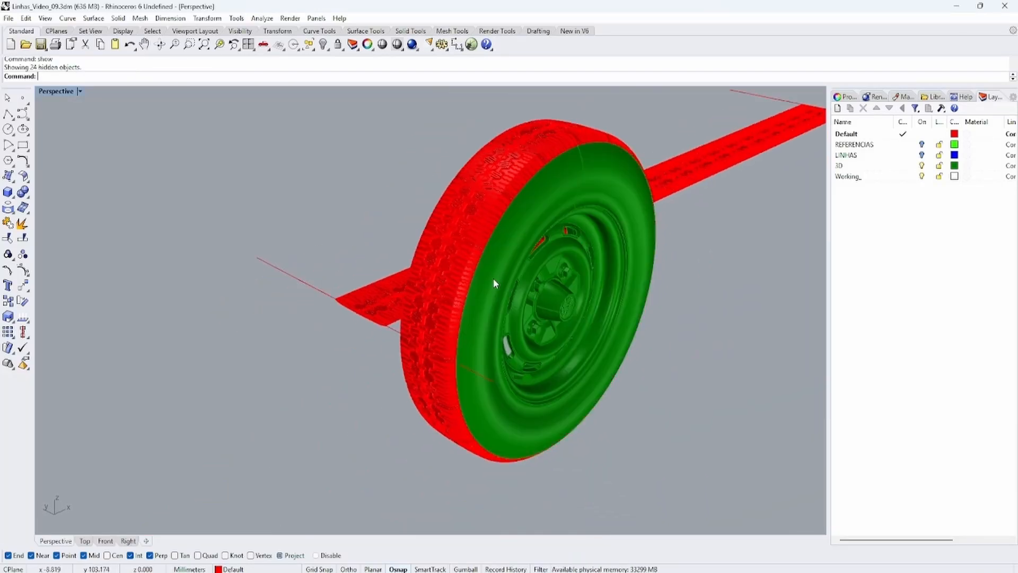
# Create a layer named TREAD and put the wrapped tread surfaces on the 3D layer.
pyautogui.moveTo(459, 352); pyautogui.dragTo(447, 228)
pyautogui.click(838, 108)
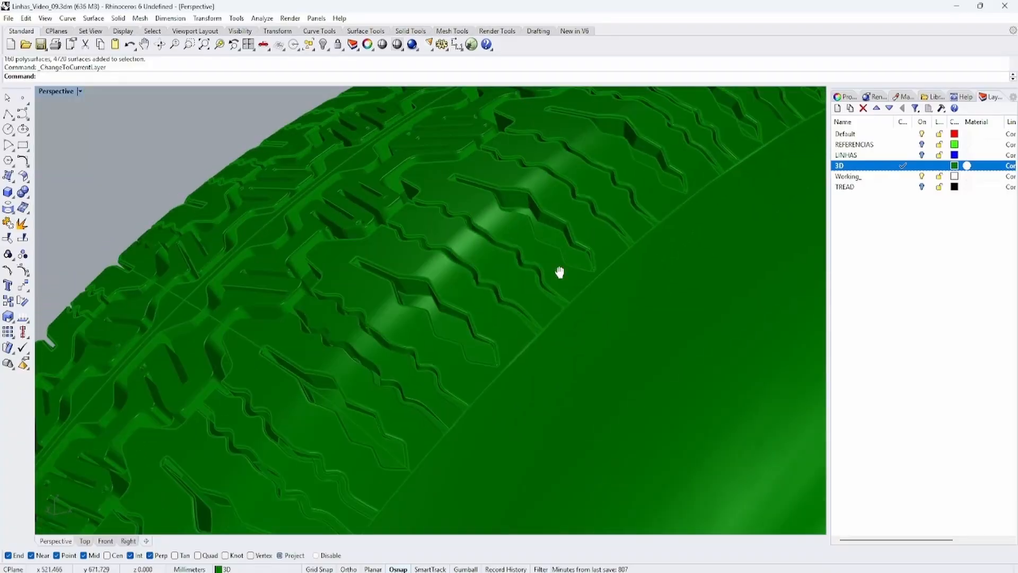
pyautogui.moveTo(559, 273); pyautogui.dragTo(514, 273, button='right')
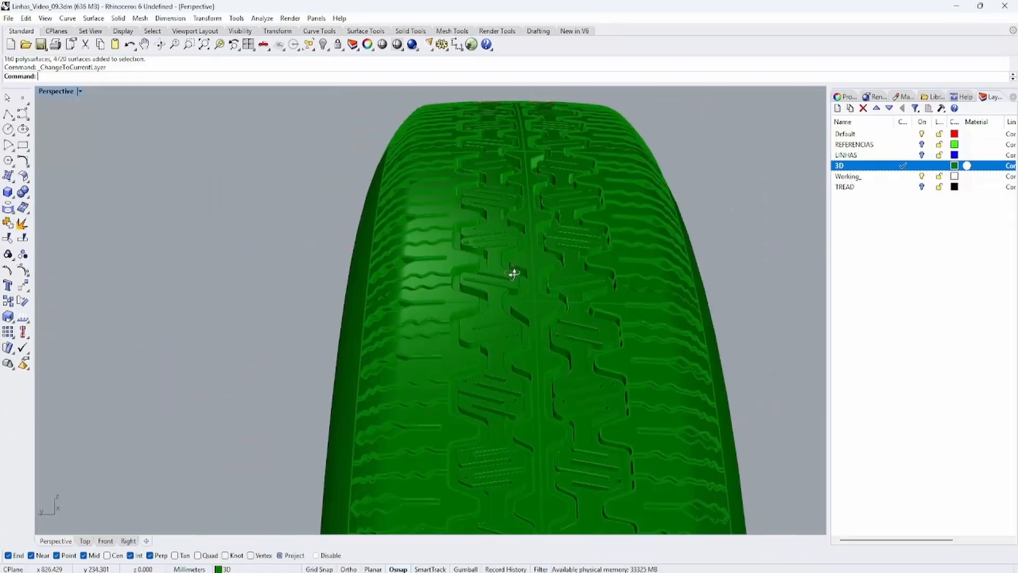
pyautogui.moveTo(657, 132); pyautogui.dragTo(605, 211, button='right')
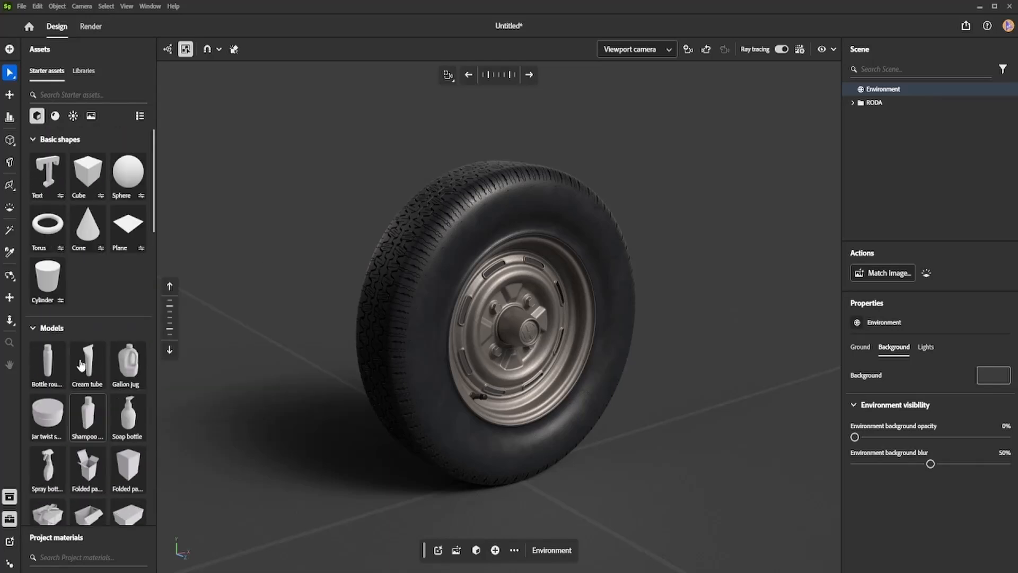
# In Substance 3D Stager, apply the Urban exploring environment light and raise the environment background opacity.
pyautogui.click(55, 115)
pyautogui.click(73, 116)
pyautogui.scroll(-10, 87, 343)
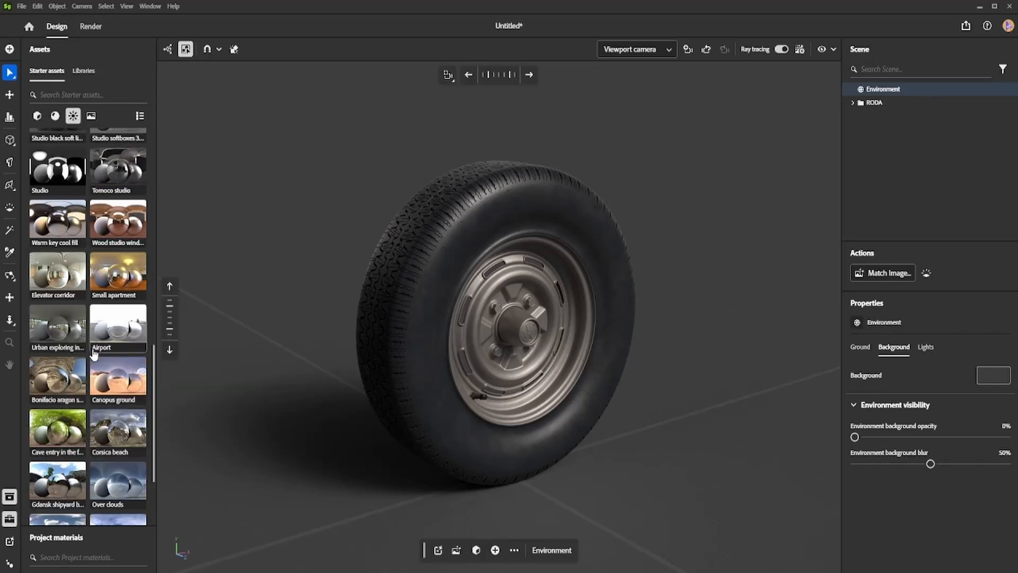
pyautogui.click(60, 273)
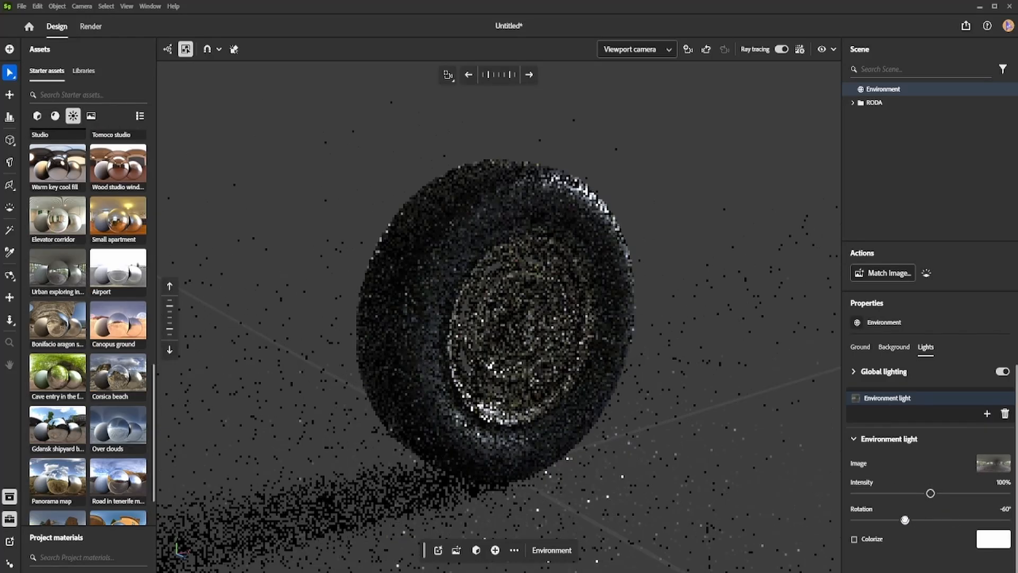
pyautogui.click(893, 347)
pyautogui.moveTo(854, 436); pyautogui.dragTo(1006, 437)
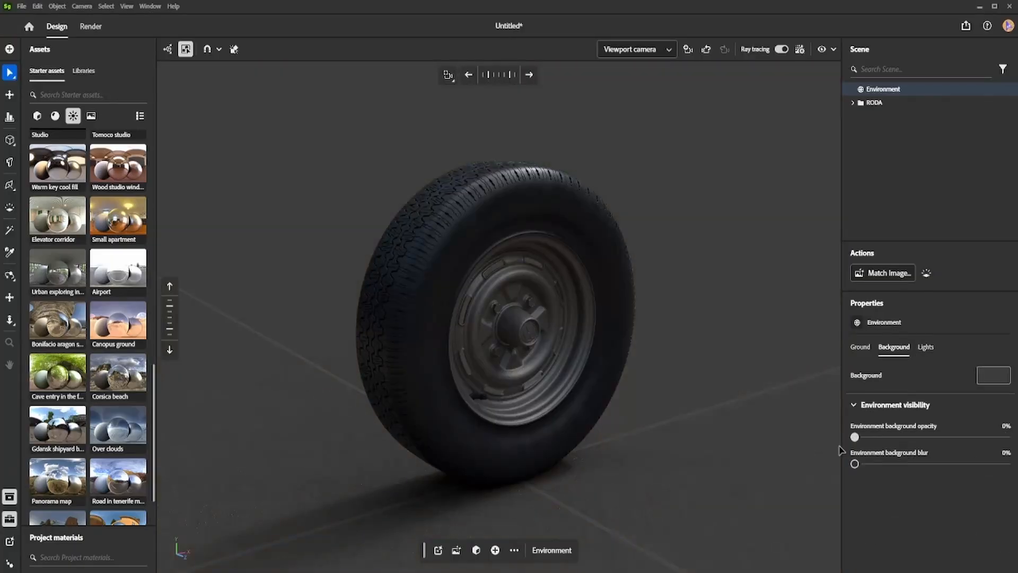
# Rotate the environment light to -20° and add an area light on the tread side of the tyre.
pyautogui.click(925, 346)
pyautogui.moveTo(930, 520)
pyautogui.mouseDown()
pyautogui.moveTo(986, 520)
pyautogui.moveTo(915, 521)
pyautogui.mouseUp()
pyautogui.scroll(10, 93, 289)
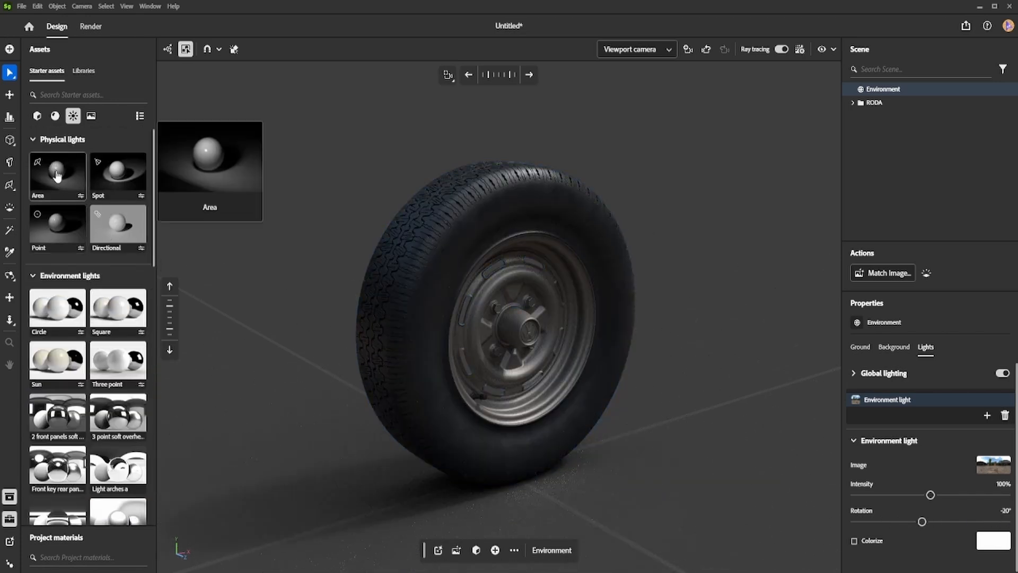
pyautogui.moveTo(58, 175); pyautogui.dragTo(382, 239)
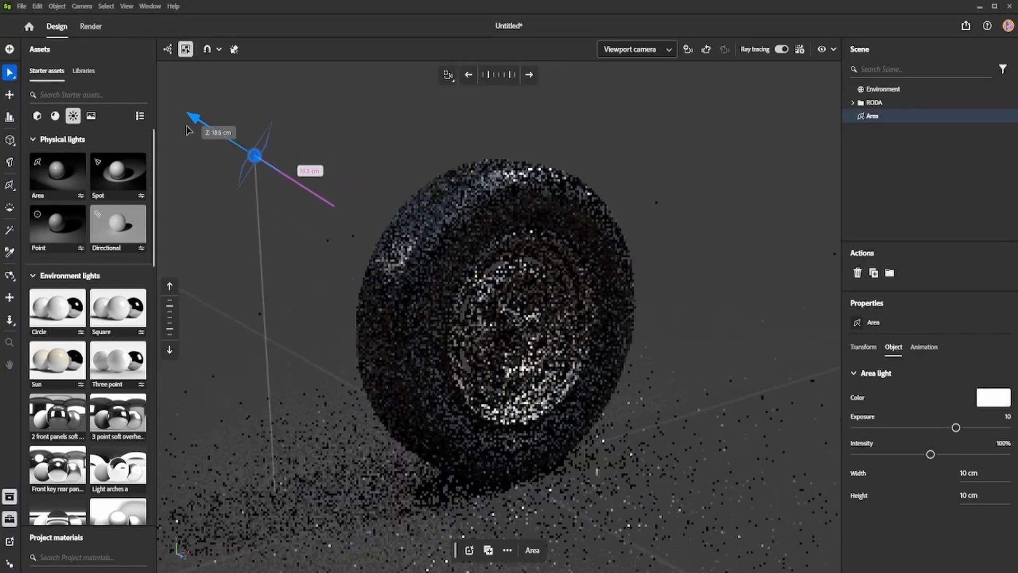
# Make the area light red with exposure 11.1, intensity 124% and height 50 cm, and move it farther from the tyre.
pyautogui.click(988, 398)
pyautogui.click(952, 327)
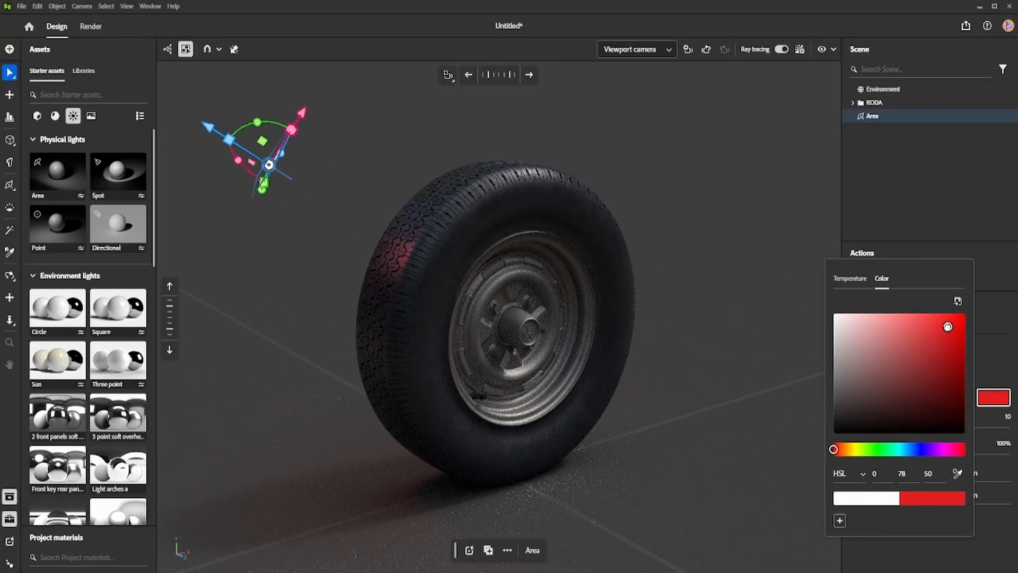
pyautogui.moveTo(959, 428); pyautogui.dragTo(945, 453)
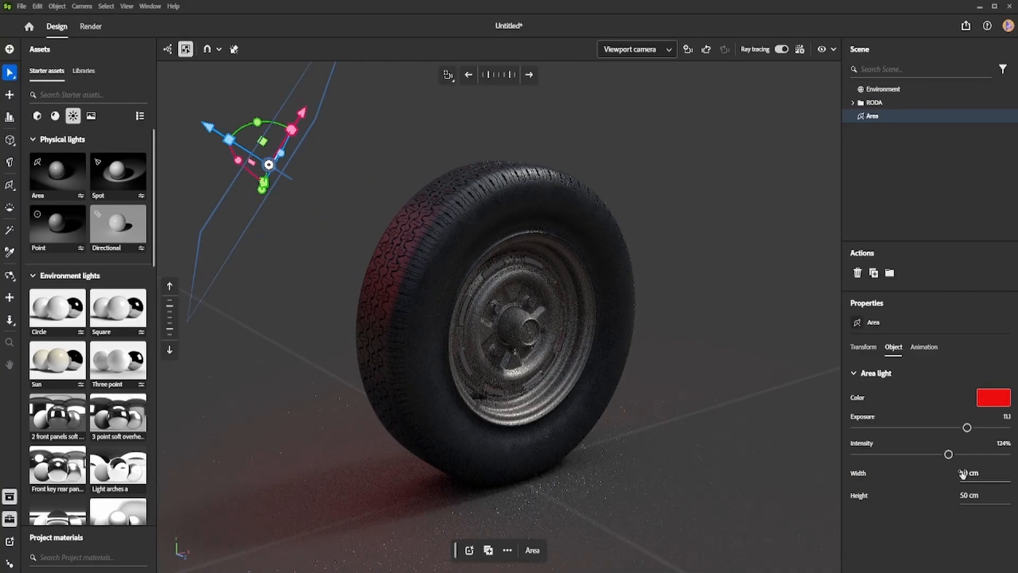
pyautogui.moveTo(265, 165); pyautogui.dragTo(176, 105)
# Set the environment's background colour to black.
pyautogui.click(887, 90)
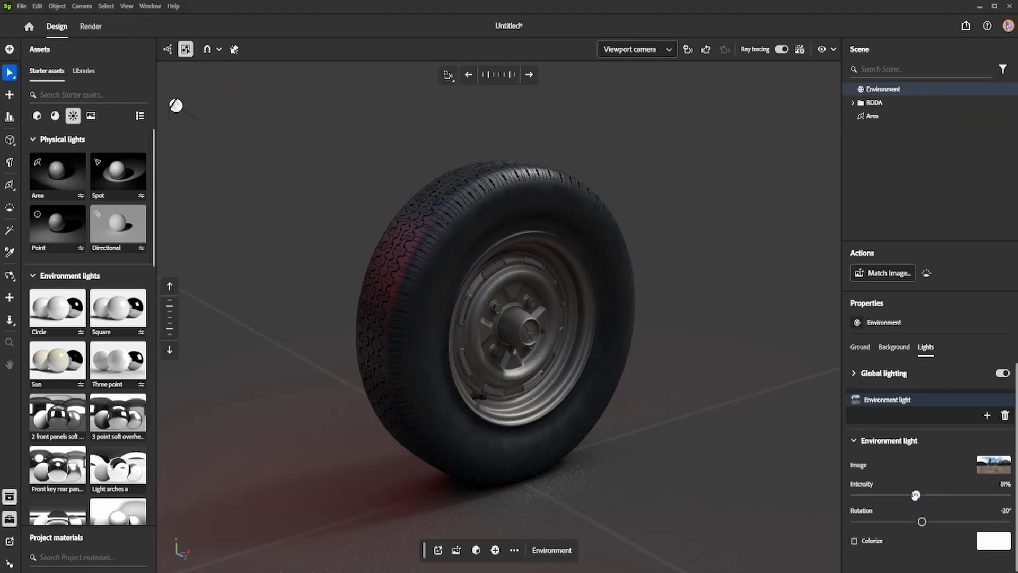
pyautogui.click(894, 346)
pyautogui.click(993, 374)
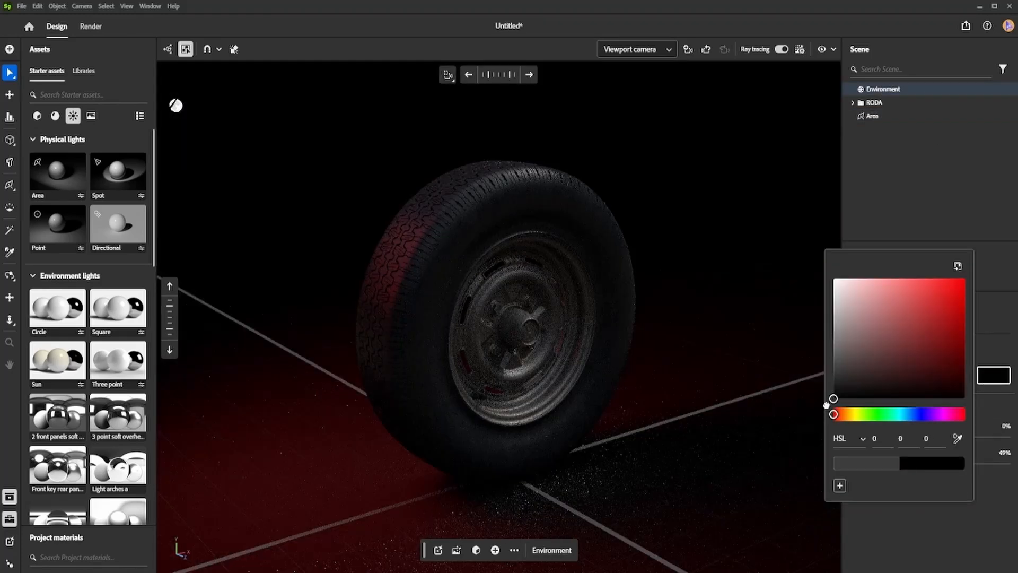
pyautogui.click(794, 128)
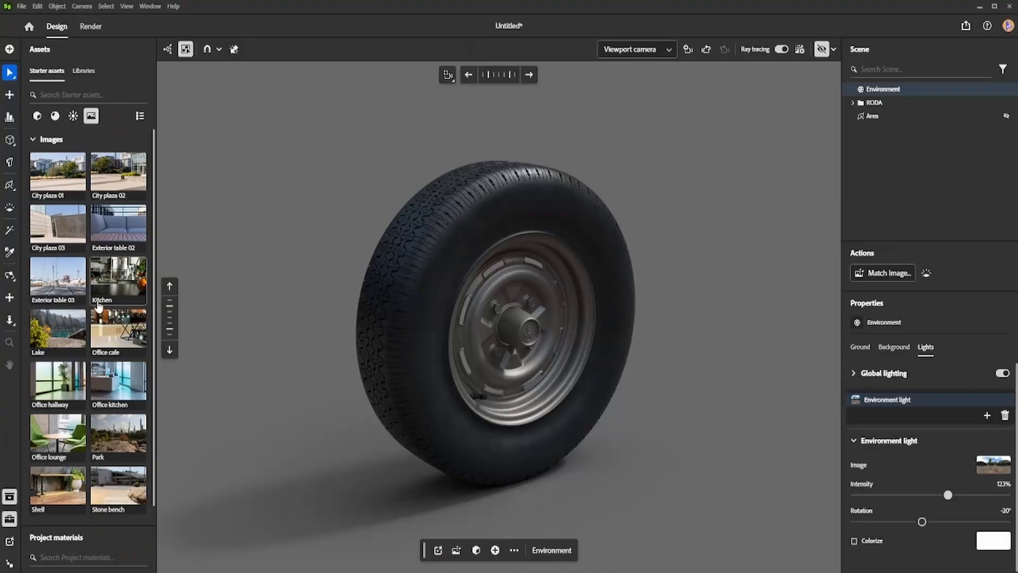
# Place the Stone bench image behind the wheel and match the camera's aspect ratio, lights and perspective to it.
pyautogui.moveTo(129, 471)
pyautogui.moveTo(129, 470); pyautogui.dragTo(307, 359)
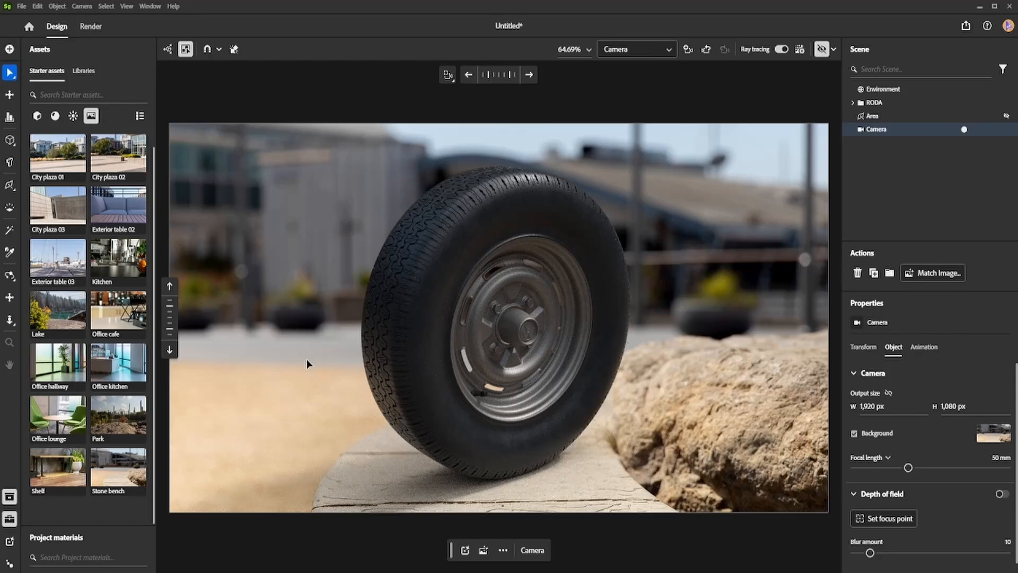
pyautogui.click(939, 276)
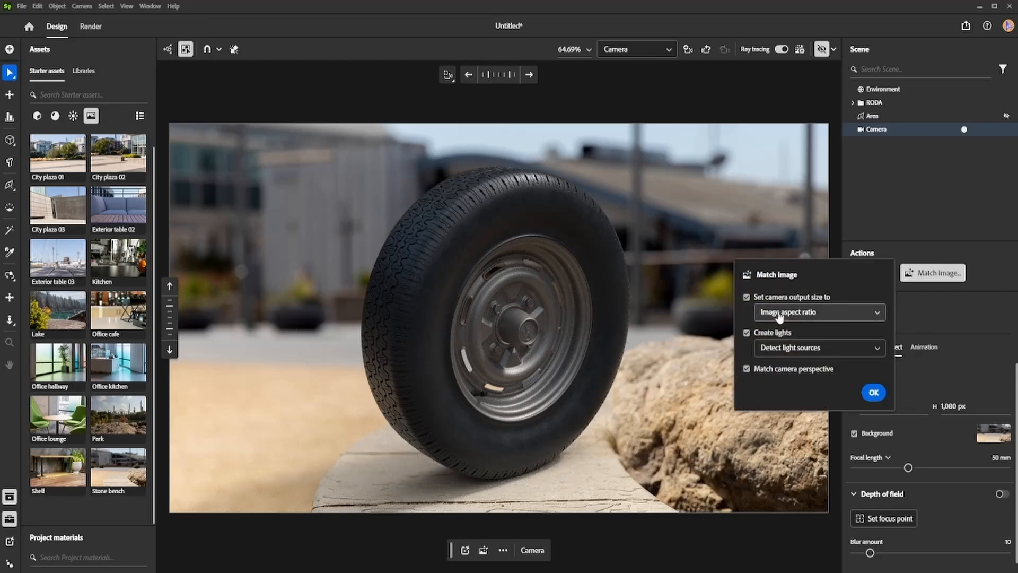
pyautogui.click(790, 347)
pyautogui.click(754, 380)
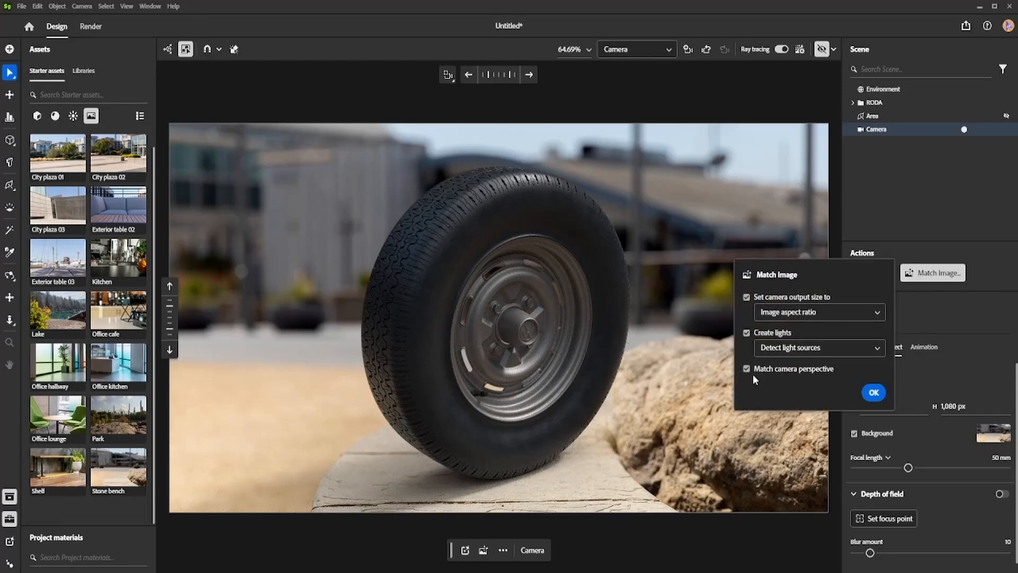
pyautogui.click(879, 399)
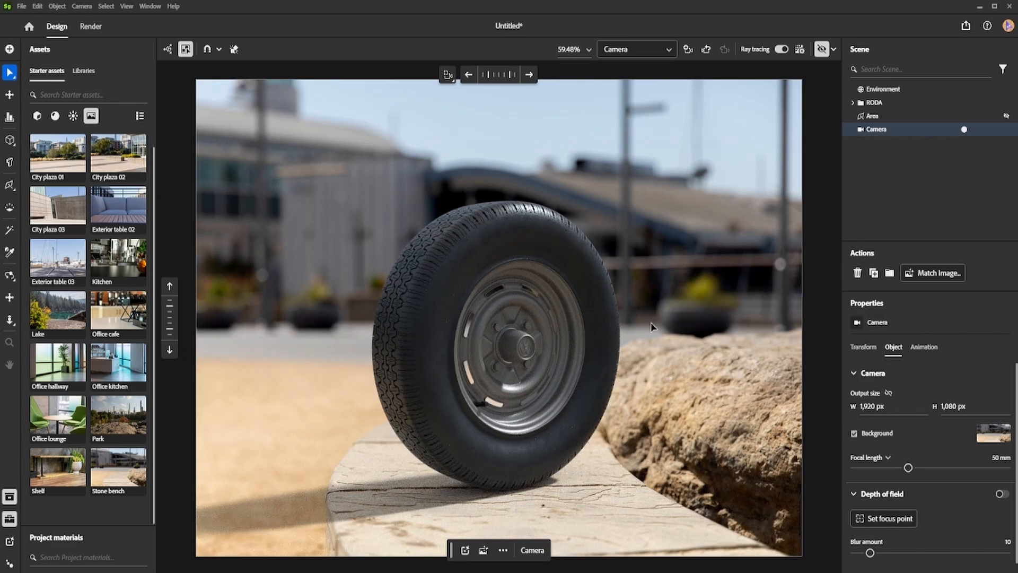
# Examine the environment's light settings, comparing the properties of the Environment light and the Image light.
pyautogui.click(904, 91)
pyautogui.click(905, 400)
pyautogui.click(905, 413)
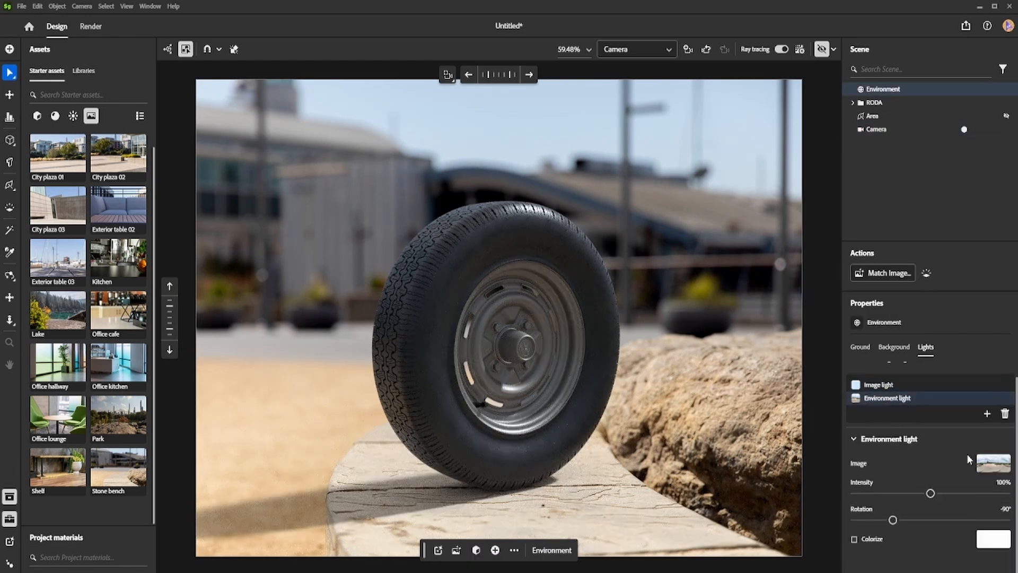
pyautogui.click(909, 402)
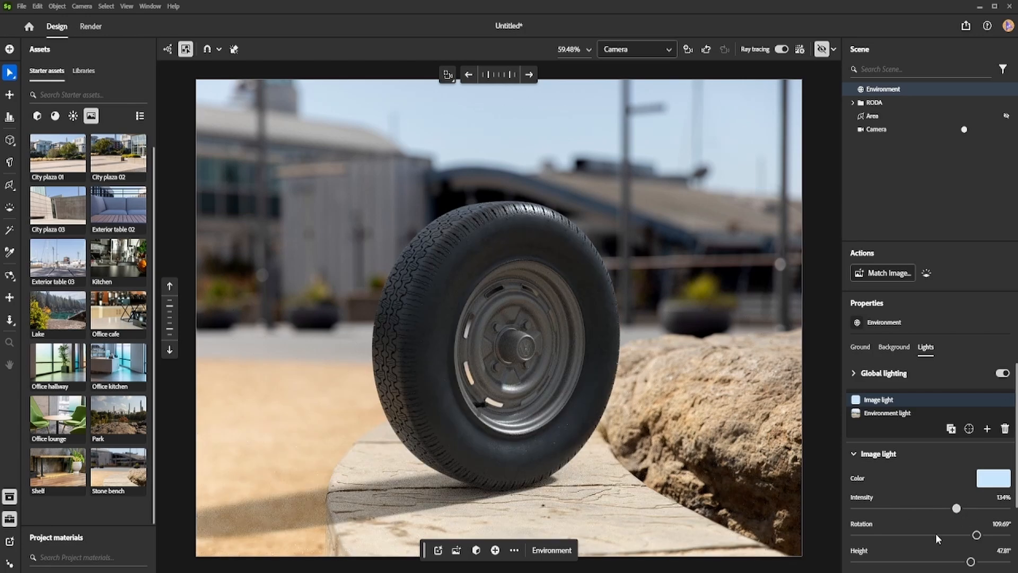
pyautogui.scroll(-2, 946, 512)
pyautogui.scroll(2, 909, 541)
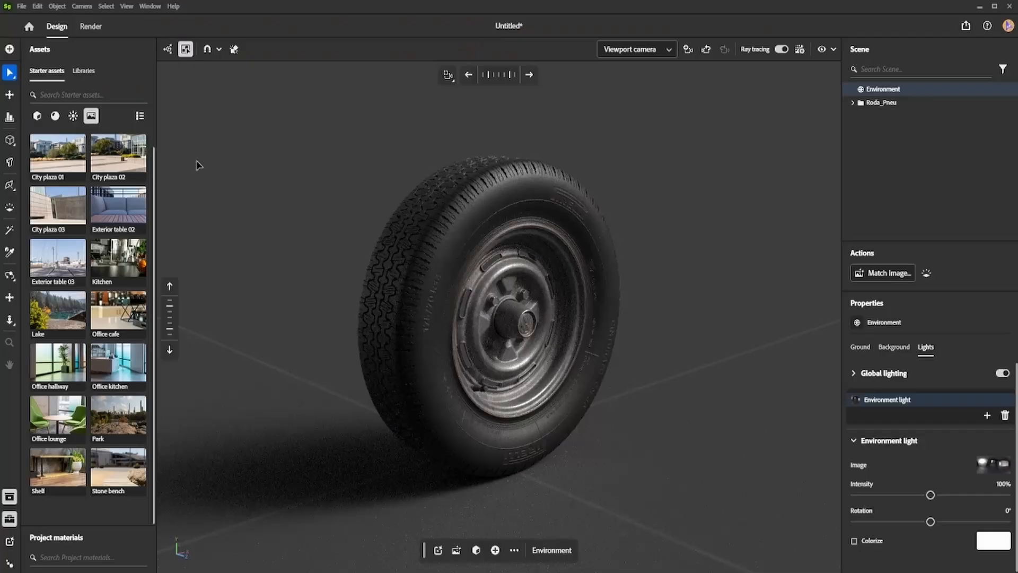
# Rotate the environment light around the wheel to 15° so the tread and sidewall lettering catch the light.
pyautogui.moveTo(660, 495); pyautogui.dragTo(634, 481)
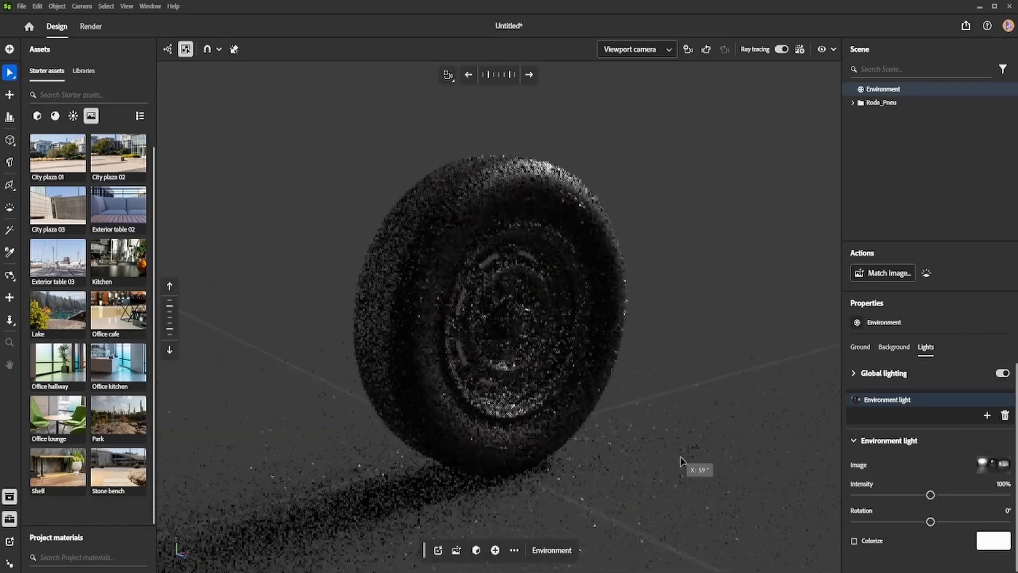
pyautogui.moveTo(376, 492); pyautogui.dragTo(647, 481)
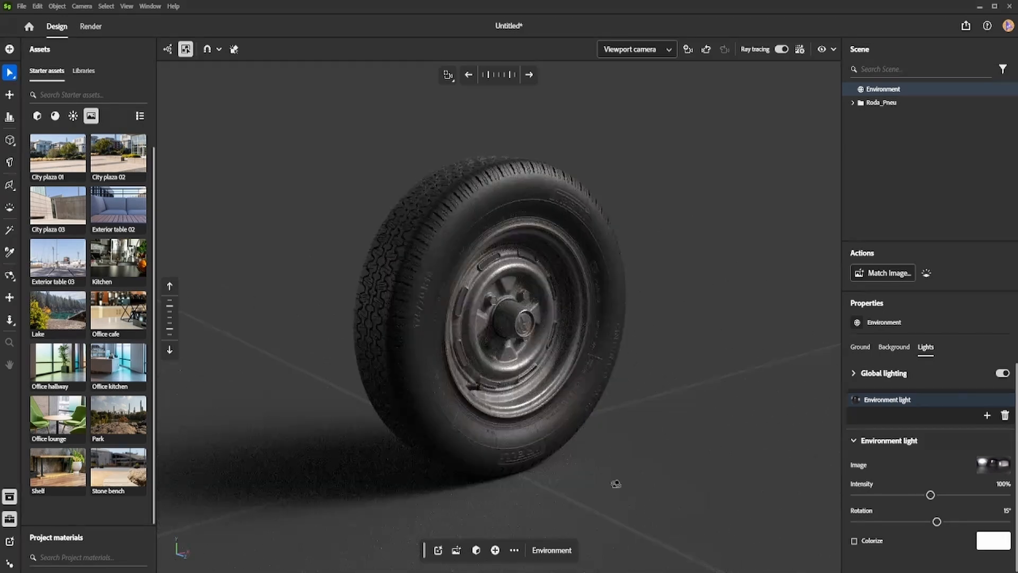
pyautogui.moveTo(616, 480); pyautogui.dragTo(638, 480)
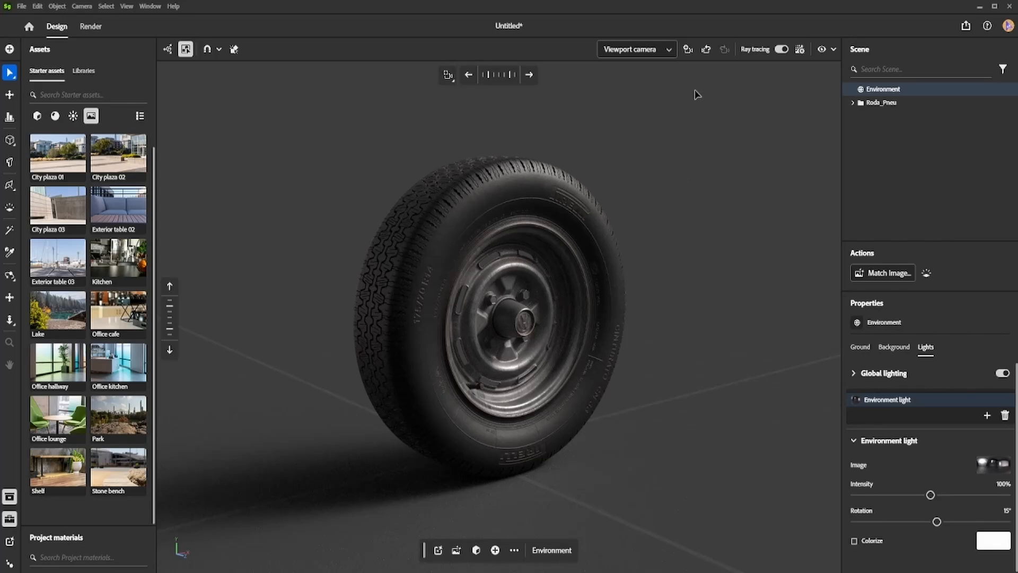
# Add a camera from the current view and enable its depth of field with the focus point on the wheel's hub.
pyautogui.click(689, 50)
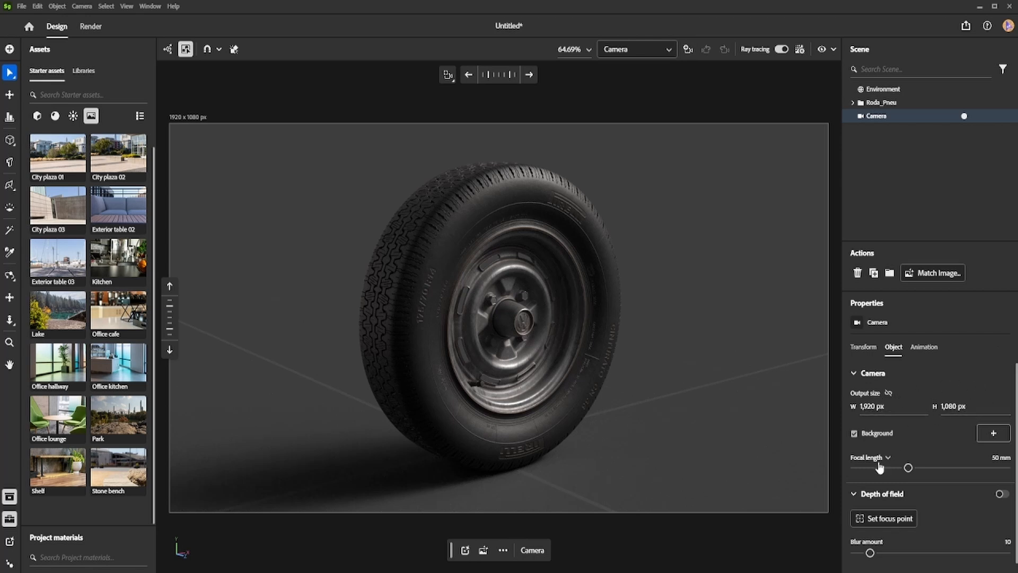
pyautogui.scroll(-1, 850, 489)
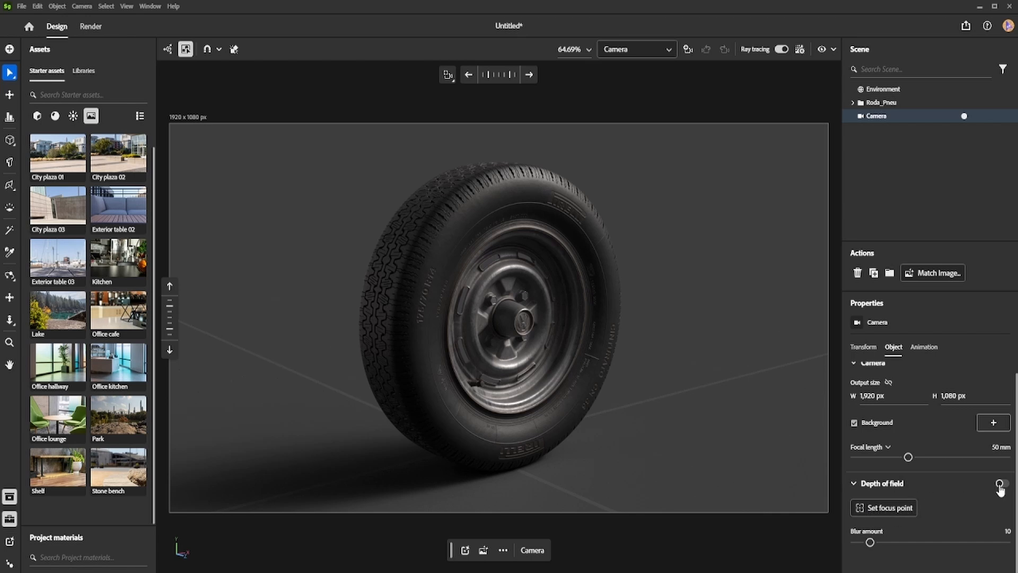
pyautogui.click(892, 509)
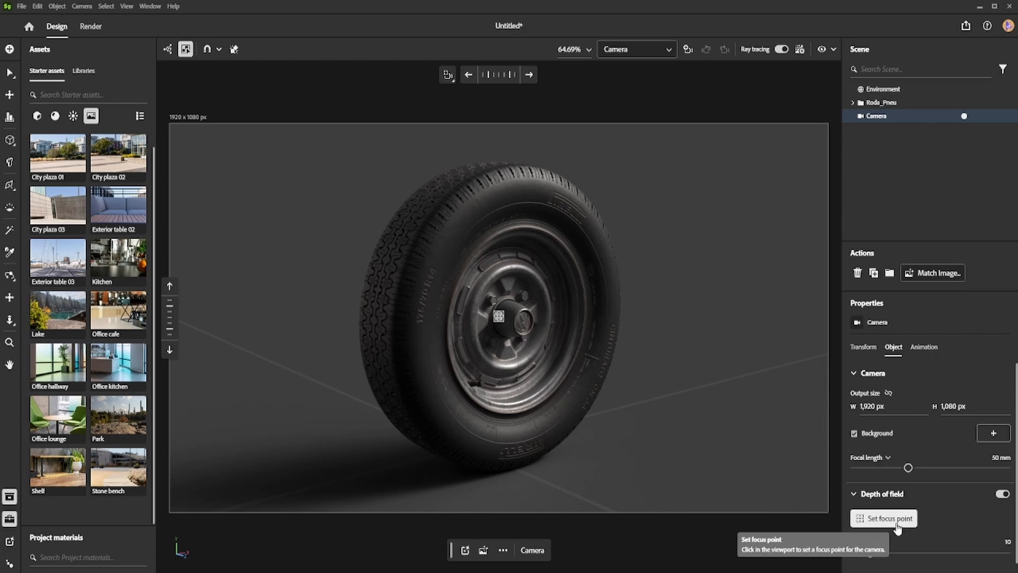
pyautogui.click(515, 321)
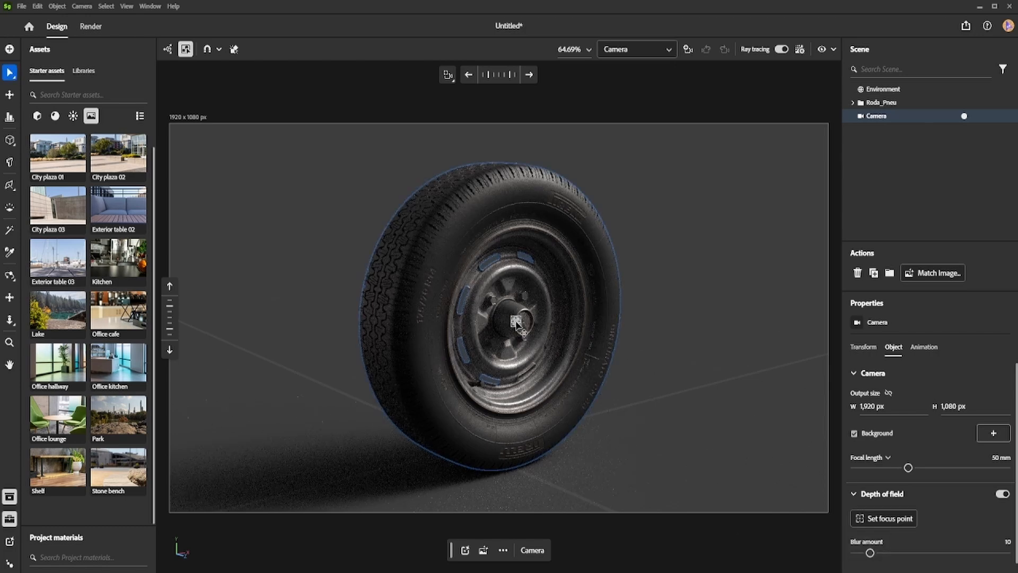
# Try a depth of field blur amount of 82.2 on the camera, and reduce it to a slight blur.
pyautogui.moveTo(870, 552); pyautogui.dragTo(979, 553)
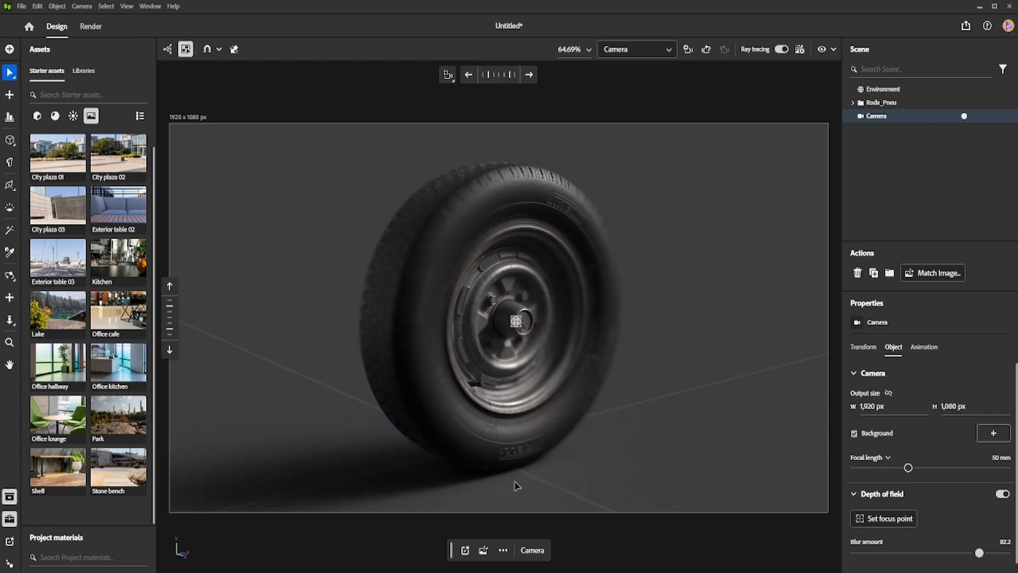
pyautogui.moveTo(885, 556); pyautogui.dragTo(864, 554)
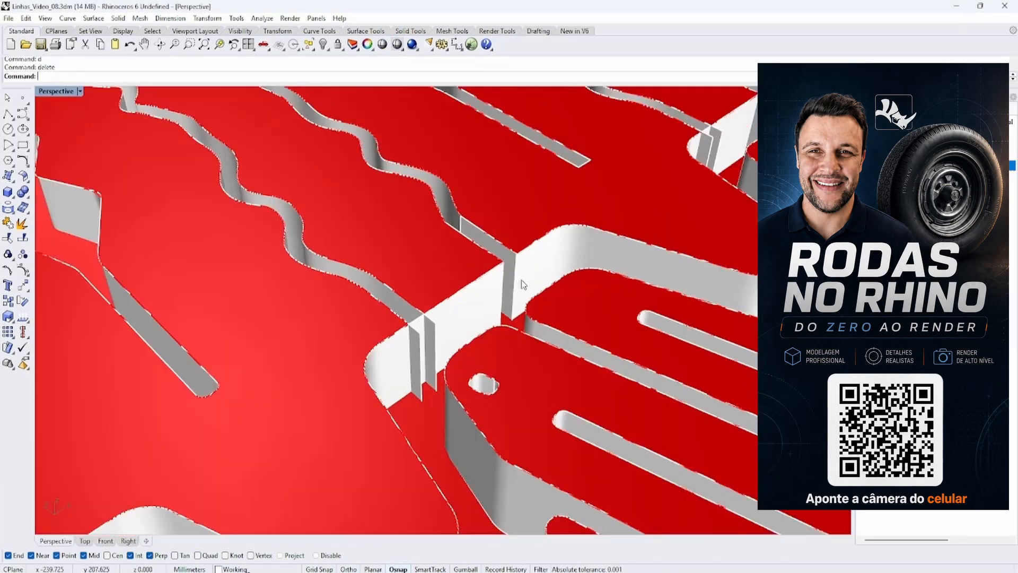
pyautogui.scroll(-5, 530, 287)
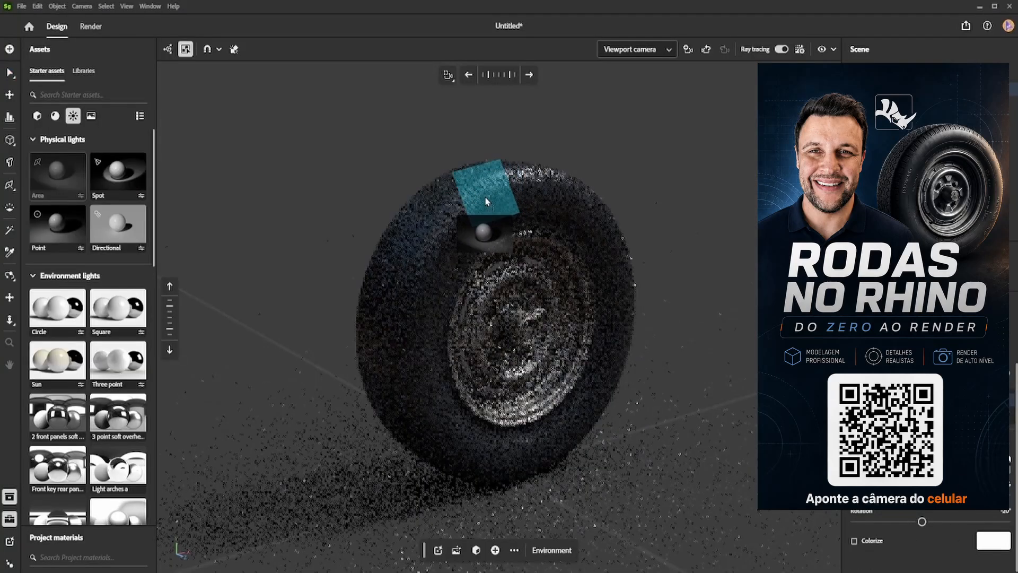
pyautogui.moveTo(486, 202); pyautogui.dragTo(377, 228)
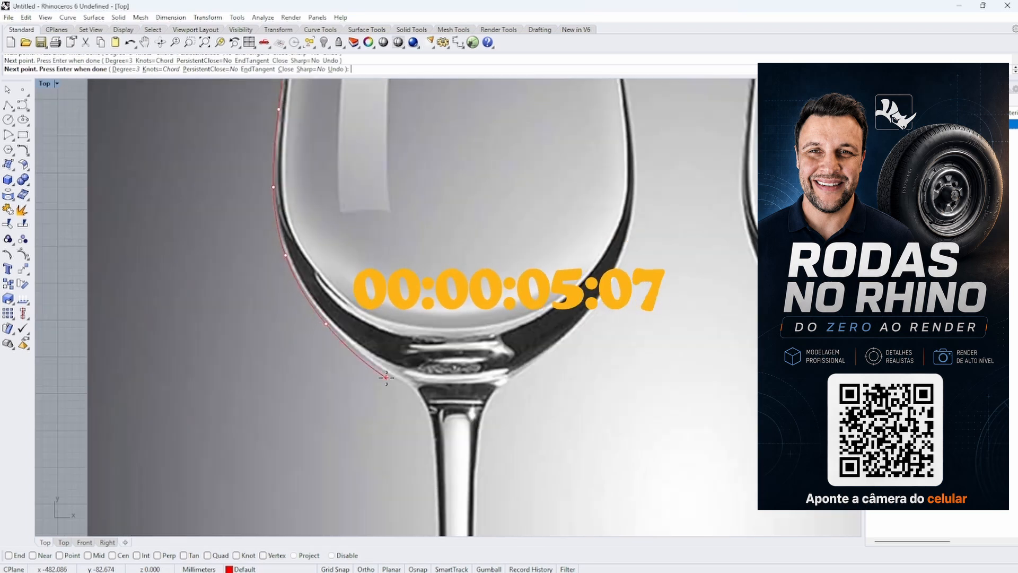
pyautogui.click(403, 216)
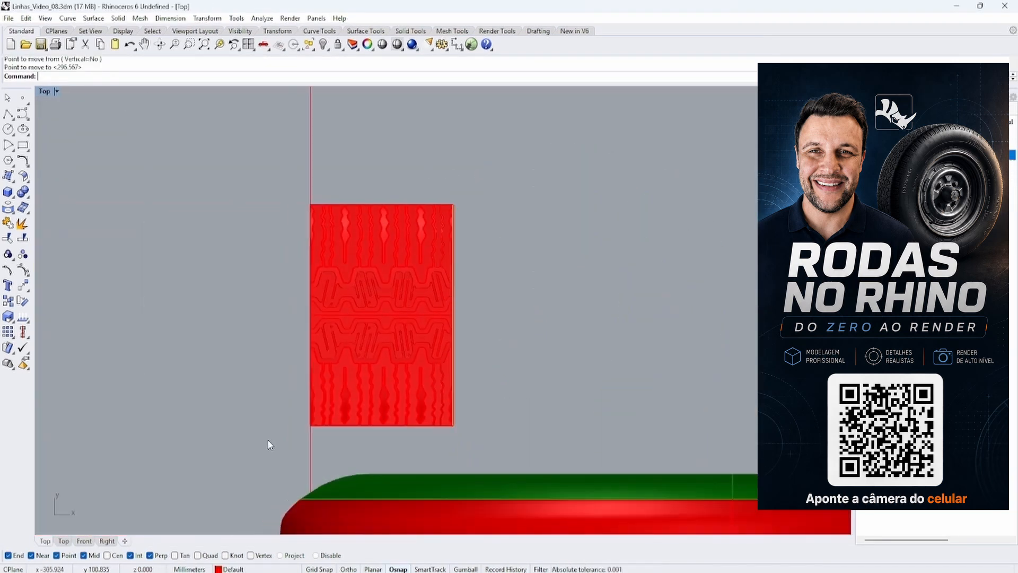
pyautogui.moveTo(271, 458); pyautogui.dragTo(527, 149)
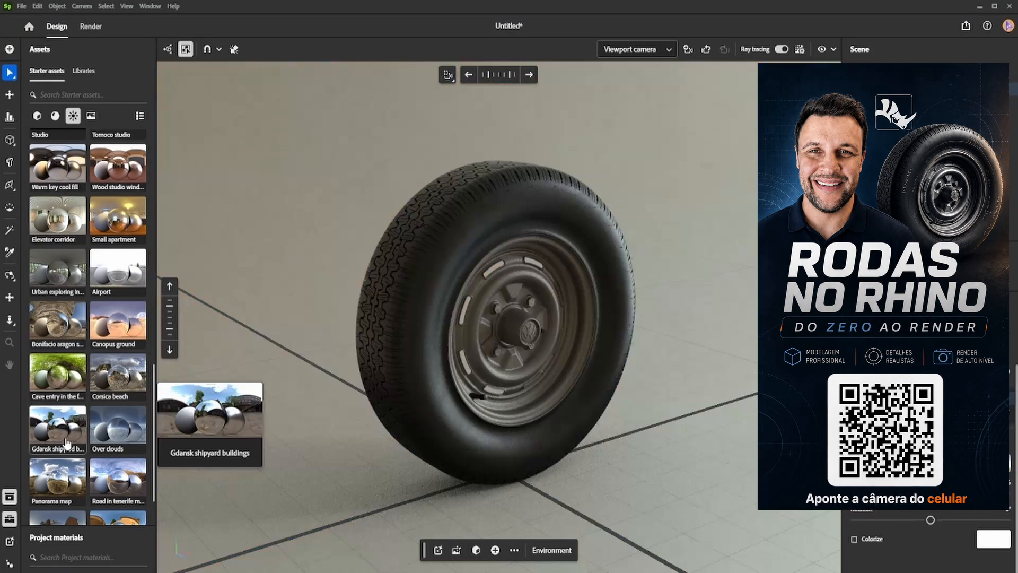
# Apply the Gdansk shipyard buildings environment light to the wheel scene in Substance 3D Stager.
pyautogui.moveTo(57, 414); pyautogui.dragTo(556, 451)
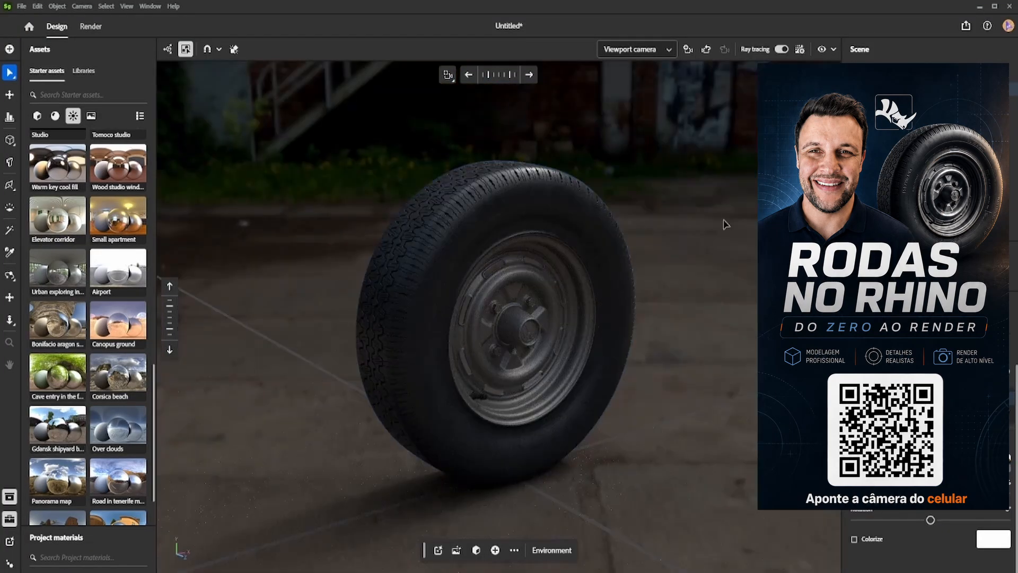